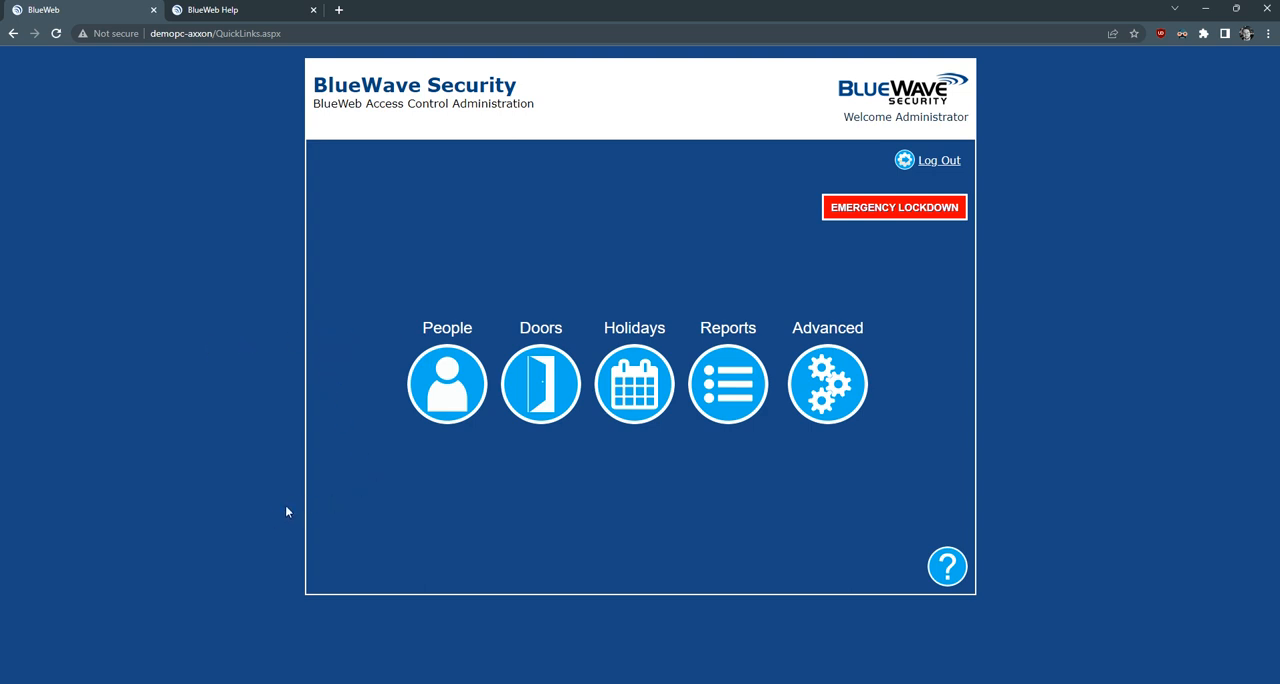
# - Start a new person record in People and enter the person's first name, middle initial and last name
pyautogui.click(450, 391)
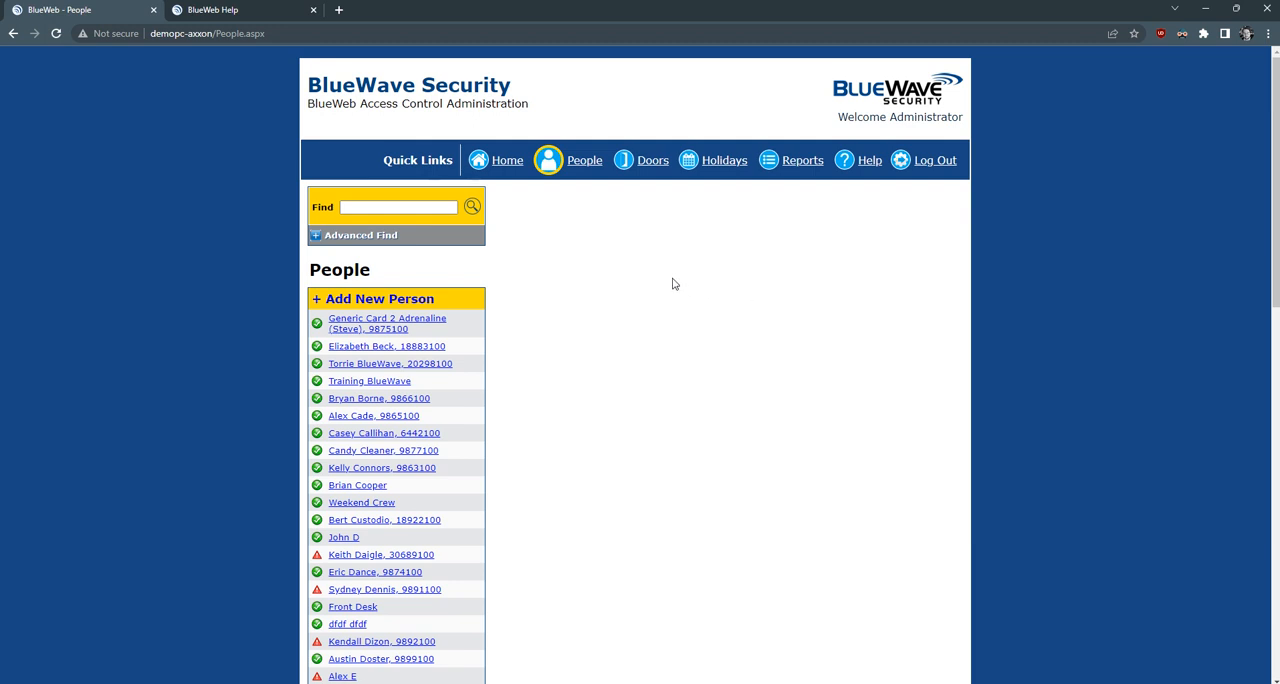
pyautogui.click(372, 301)
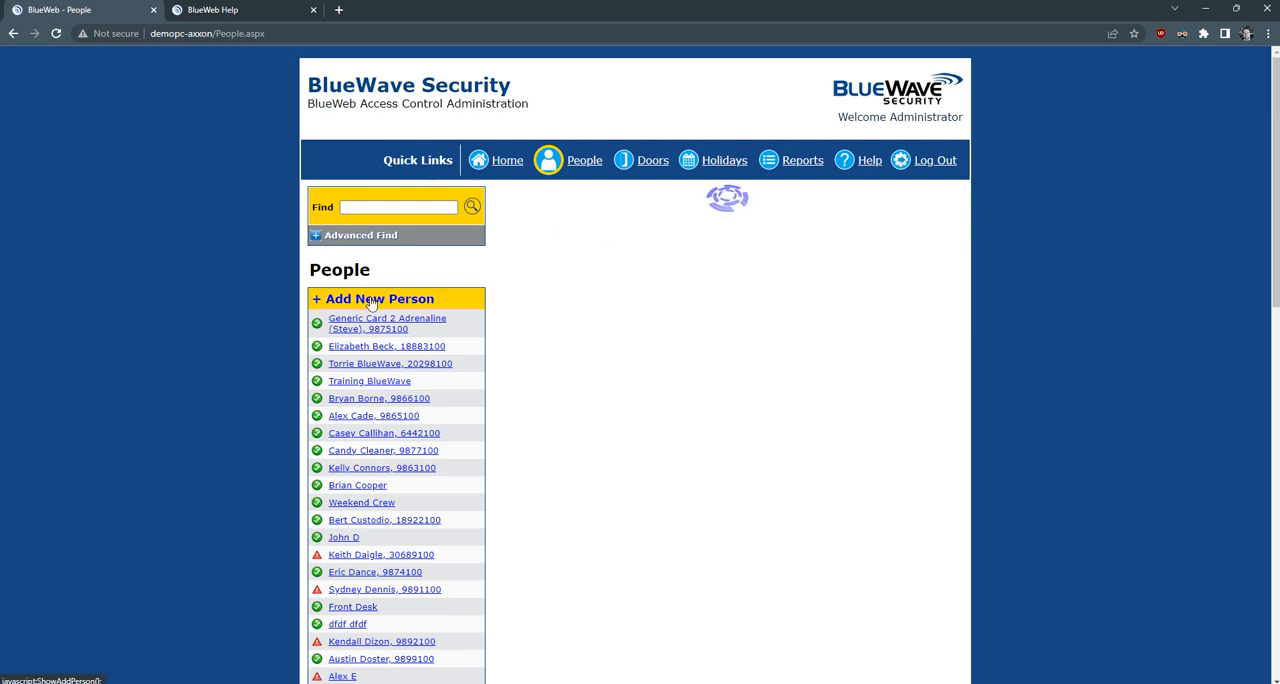
pyautogui.click(668, 204)
pyautogui.press('Tab')
pyautogui.press('Tab')
pyautogui.press('Tab')
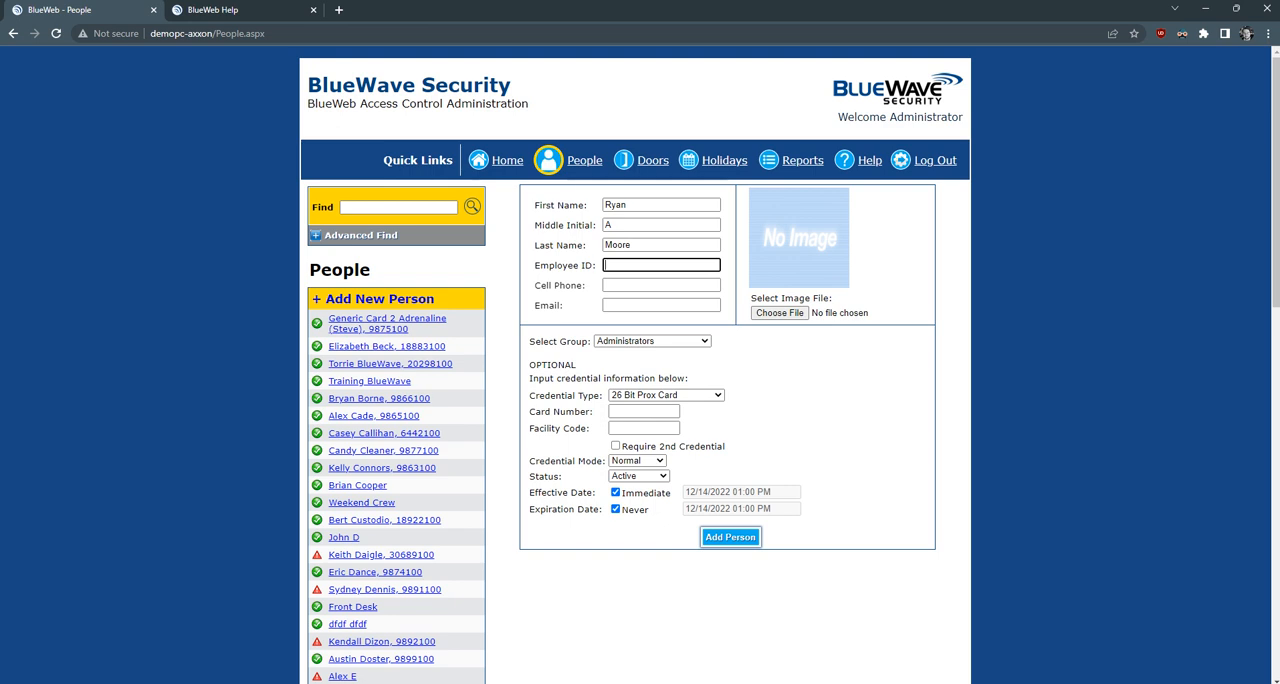
# - Fill in the new person's employee ID and assign the Adrenaline-BlueWave group, leaving phone, email and image empty
pyautogui.write('3141592')
pyautogui.press('Tab')
pyautogui.press('Tab')
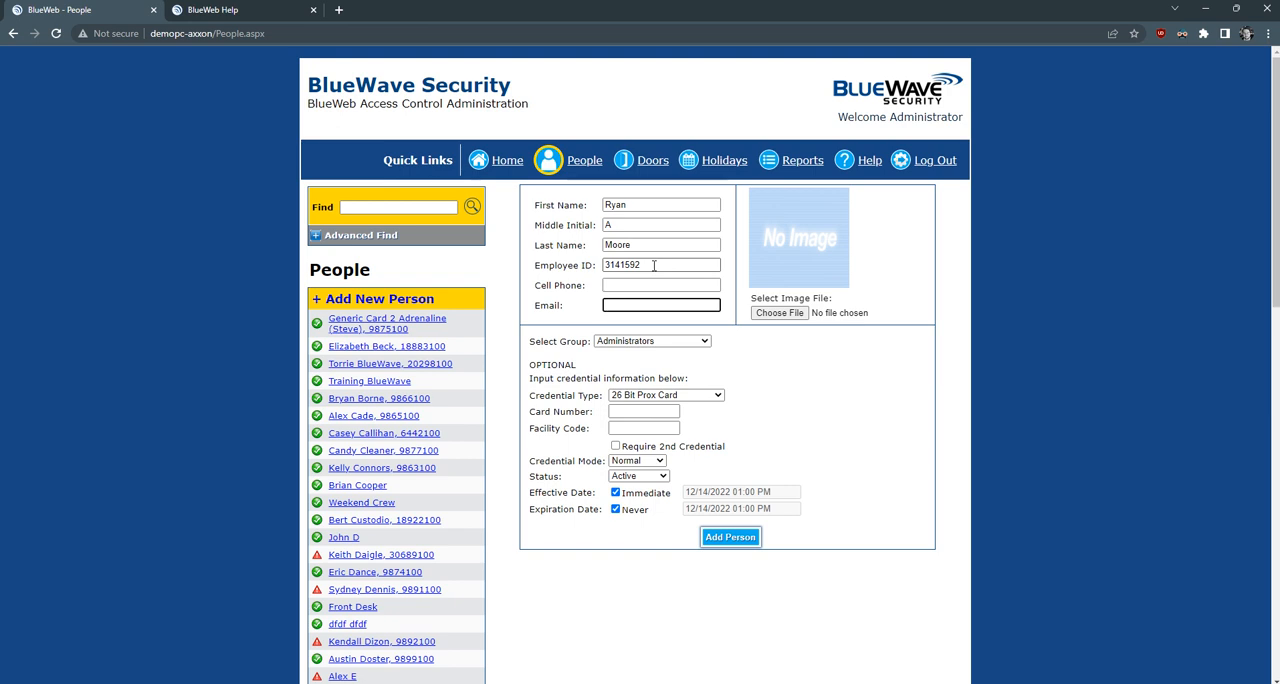
pyautogui.press('Tab')
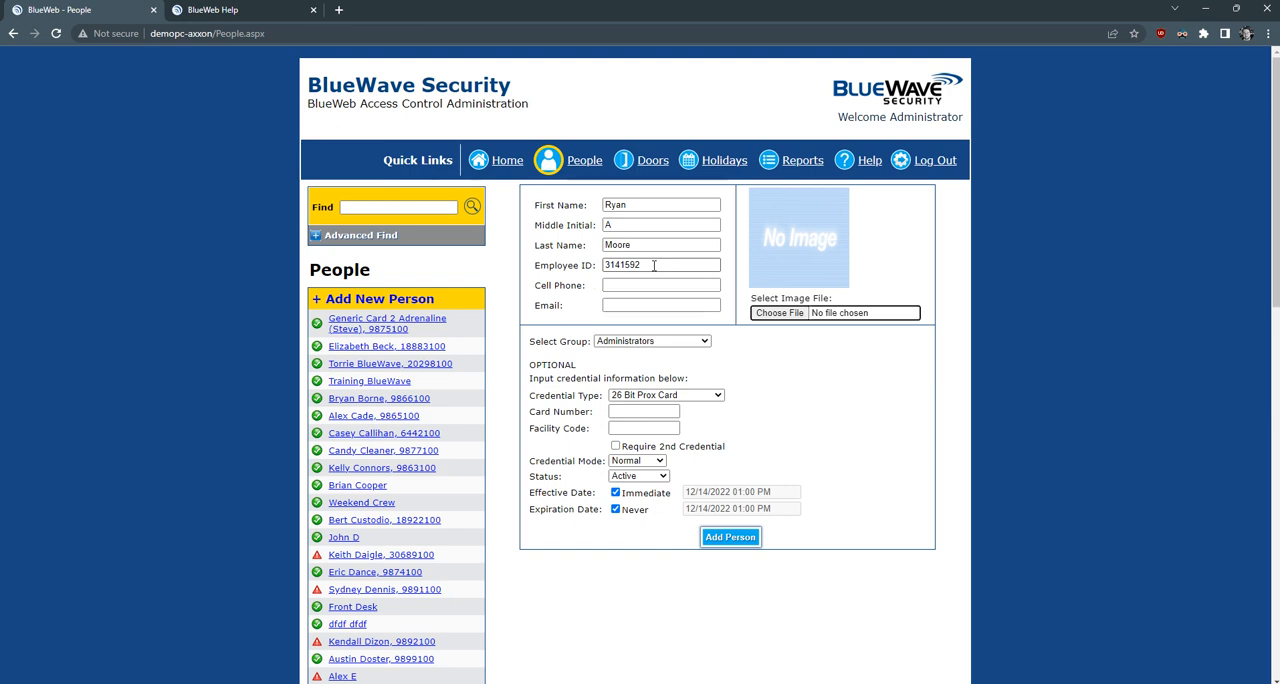
pyautogui.press('Tab')
pyautogui.press('Down')
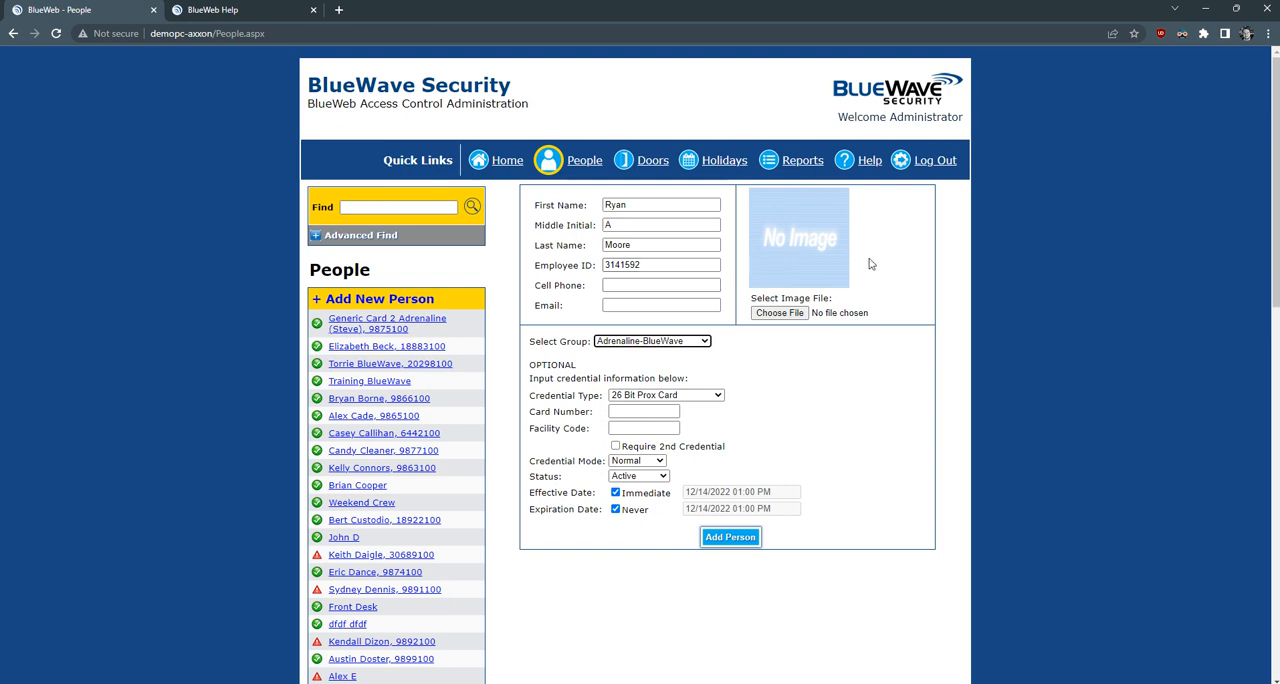
# - Define a 26 Bit Prox Card credential for the new person with its card number and facility code 151
pyautogui.click(700, 398)
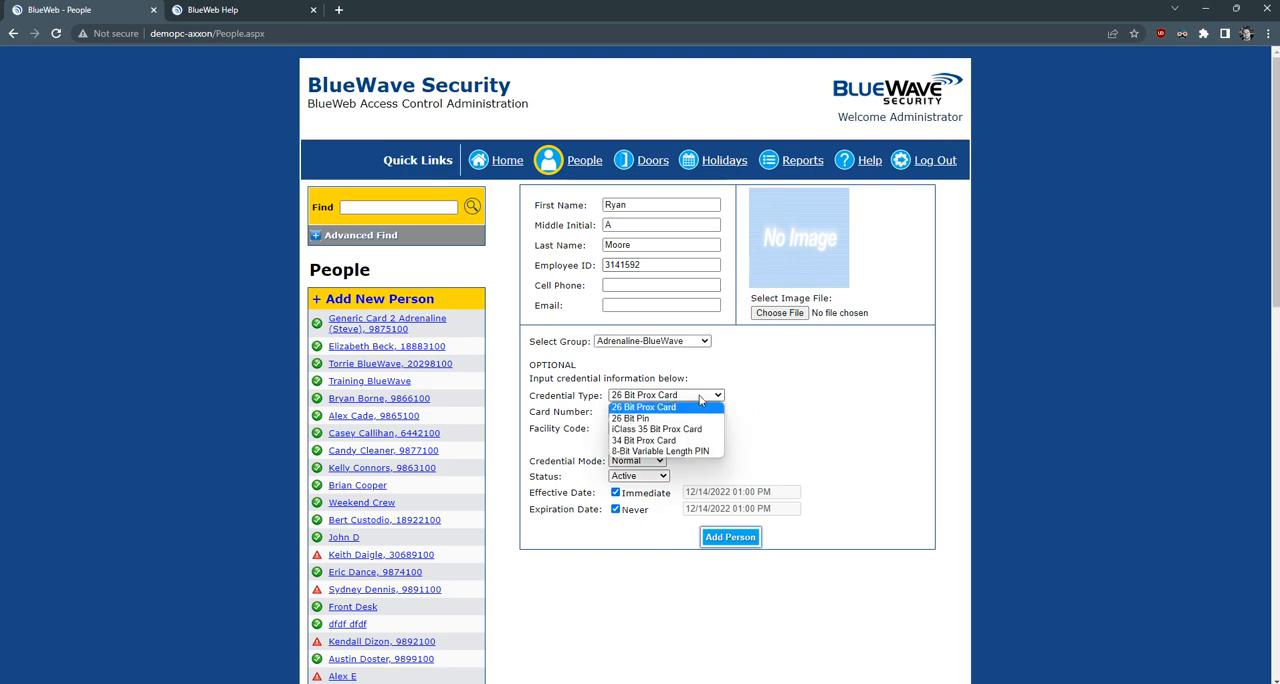
pyautogui.click(686, 409)
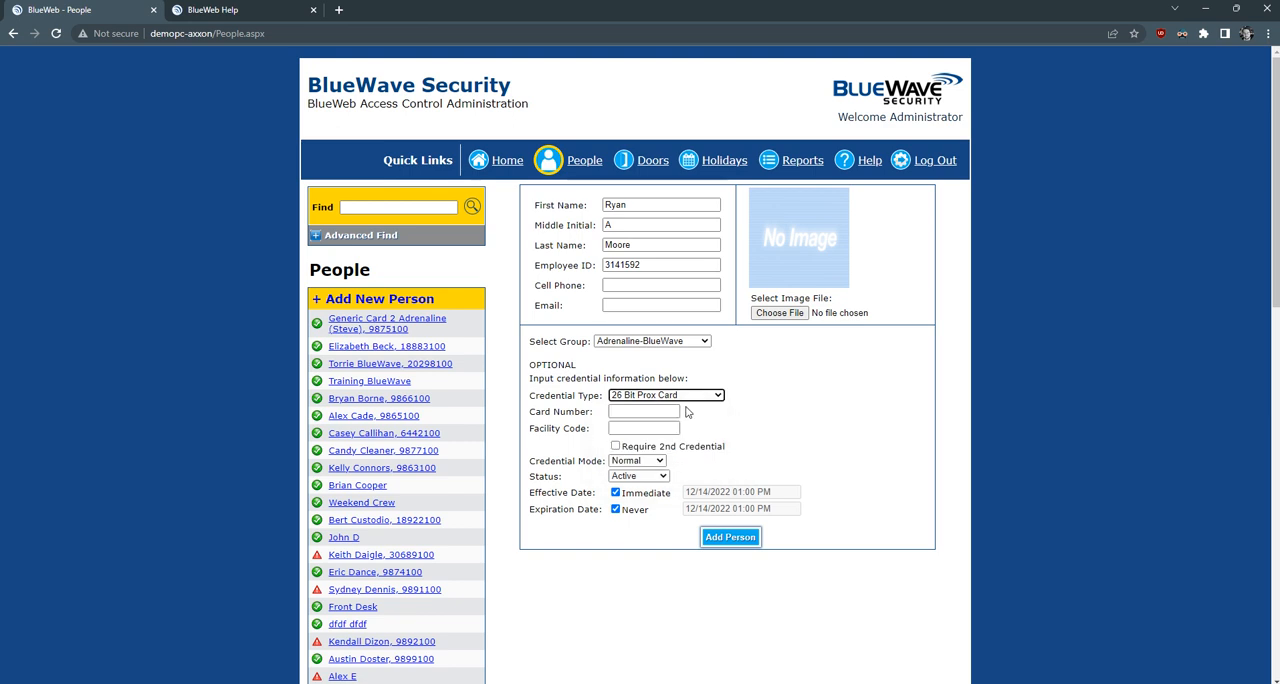
pyautogui.click(625, 411)
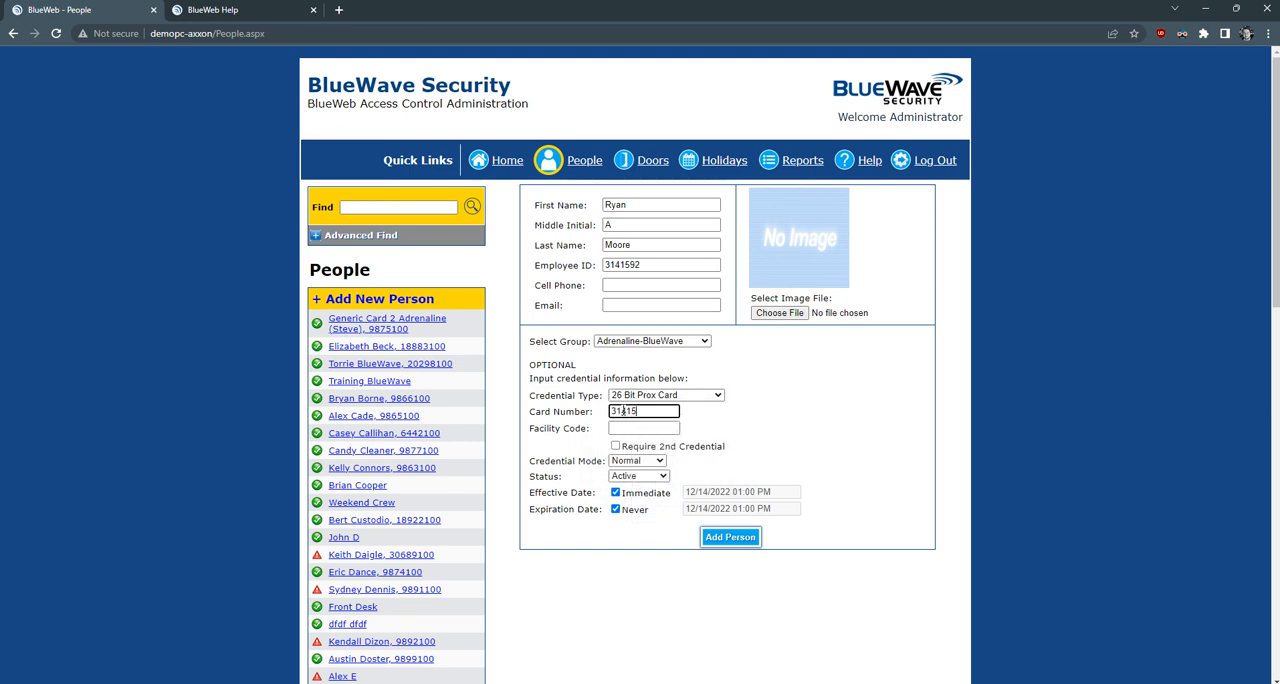
pyautogui.click(655, 428)
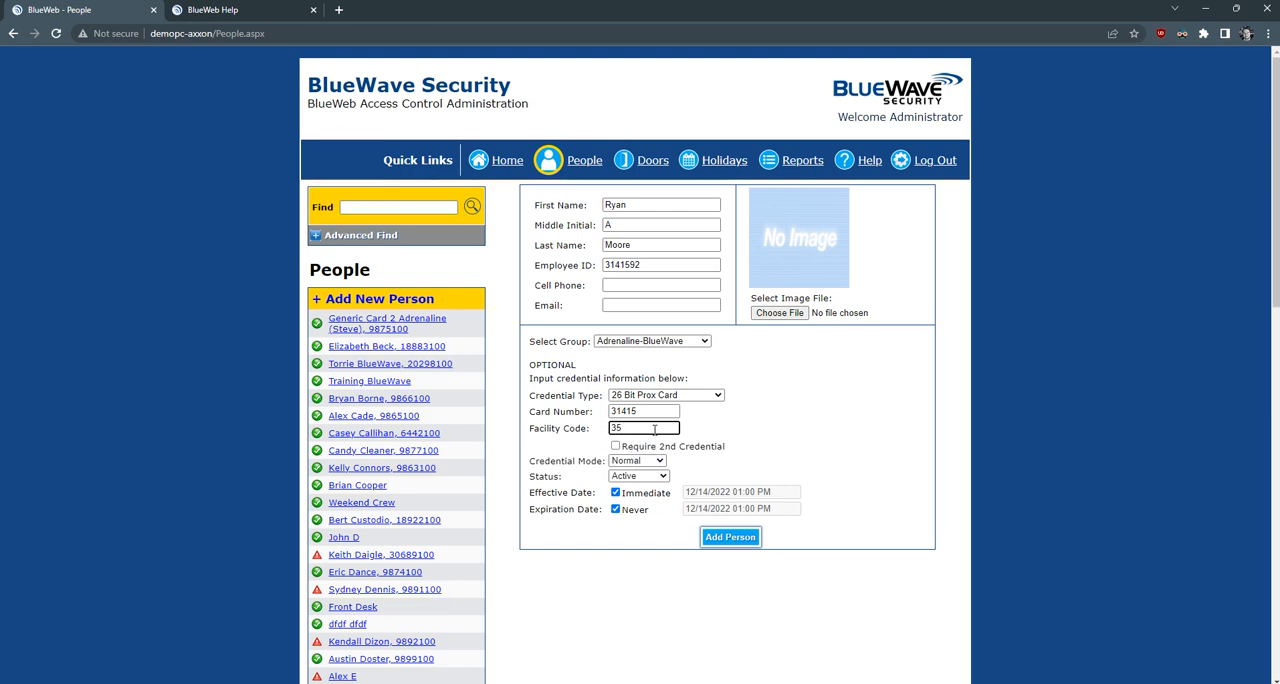
# - Set the new credential's mode to Normal and its status to Active
pyautogui.click(663, 467)
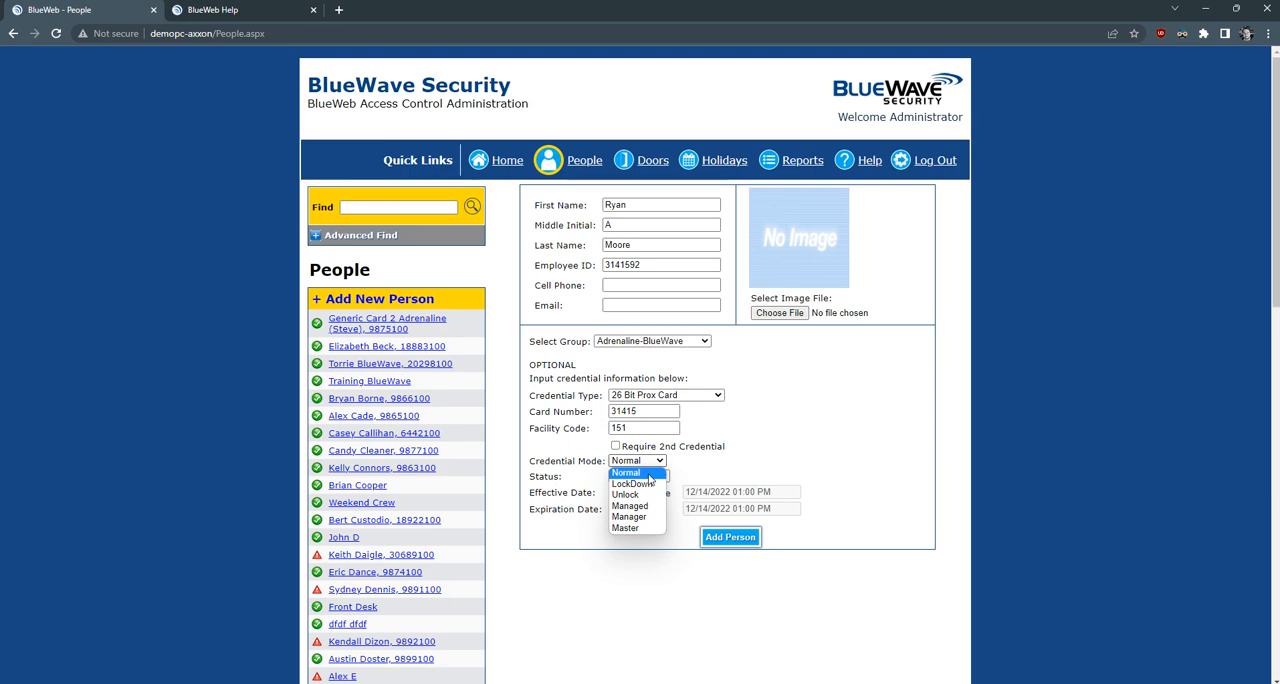
pyautogui.click(643, 530)
pyautogui.click(659, 463)
pyautogui.click(653, 474)
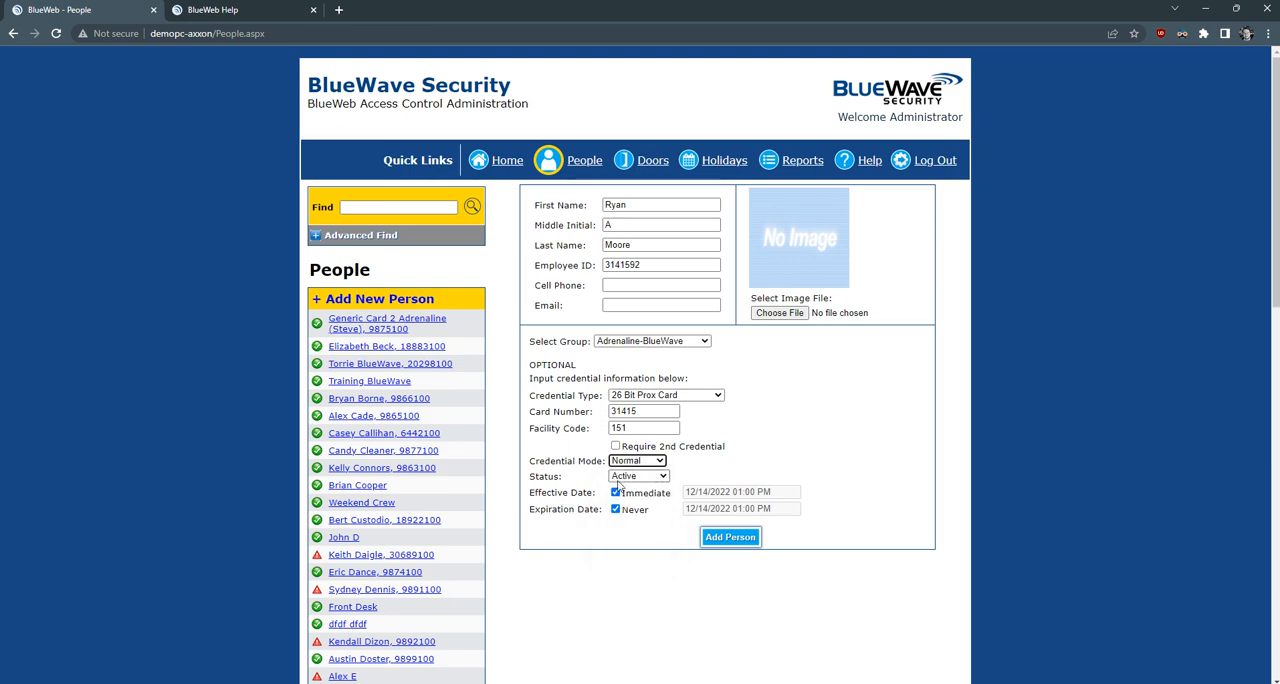
pyautogui.click(656, 478)
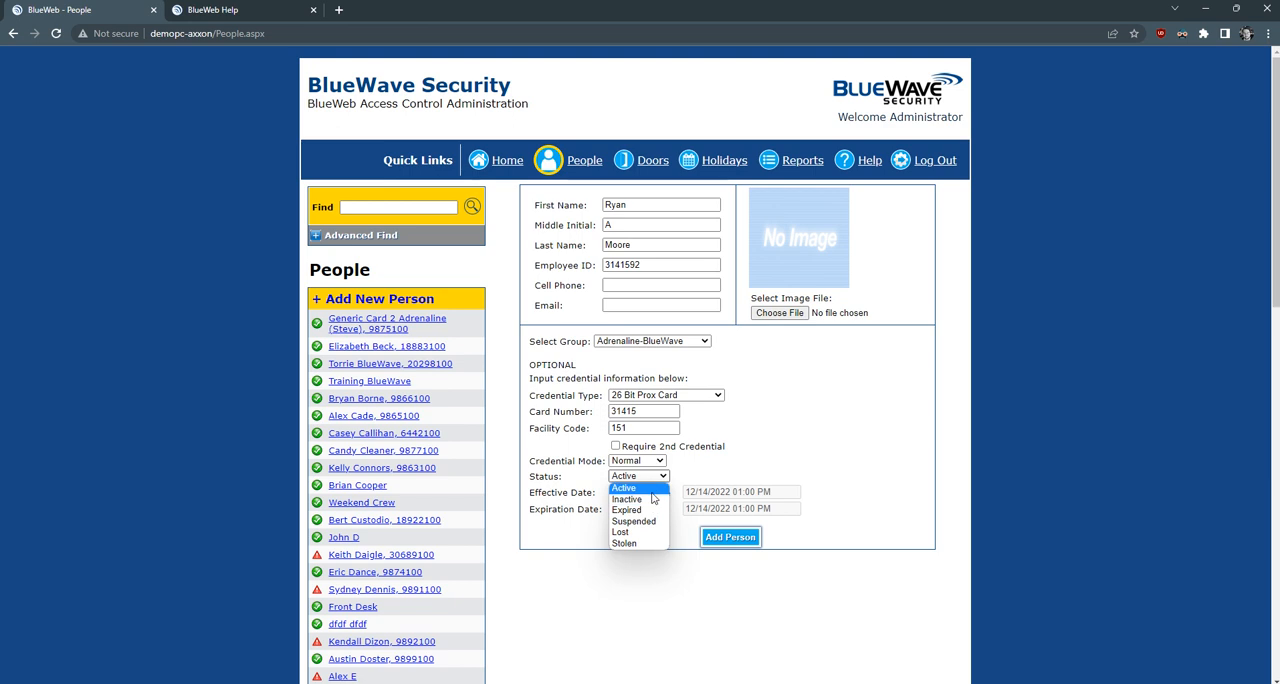
pyautogui.click(649, 489)
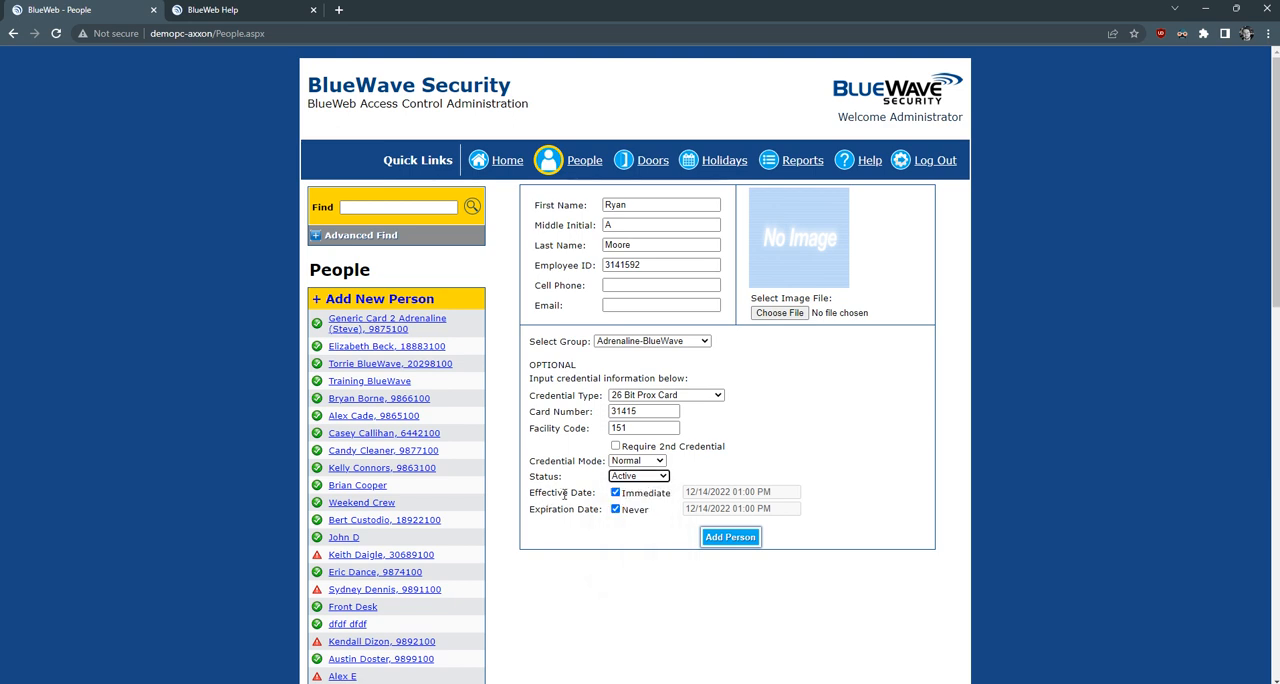
# - Add the person with the entered credential and confirm the addition
pyautogui.click(723, 541)
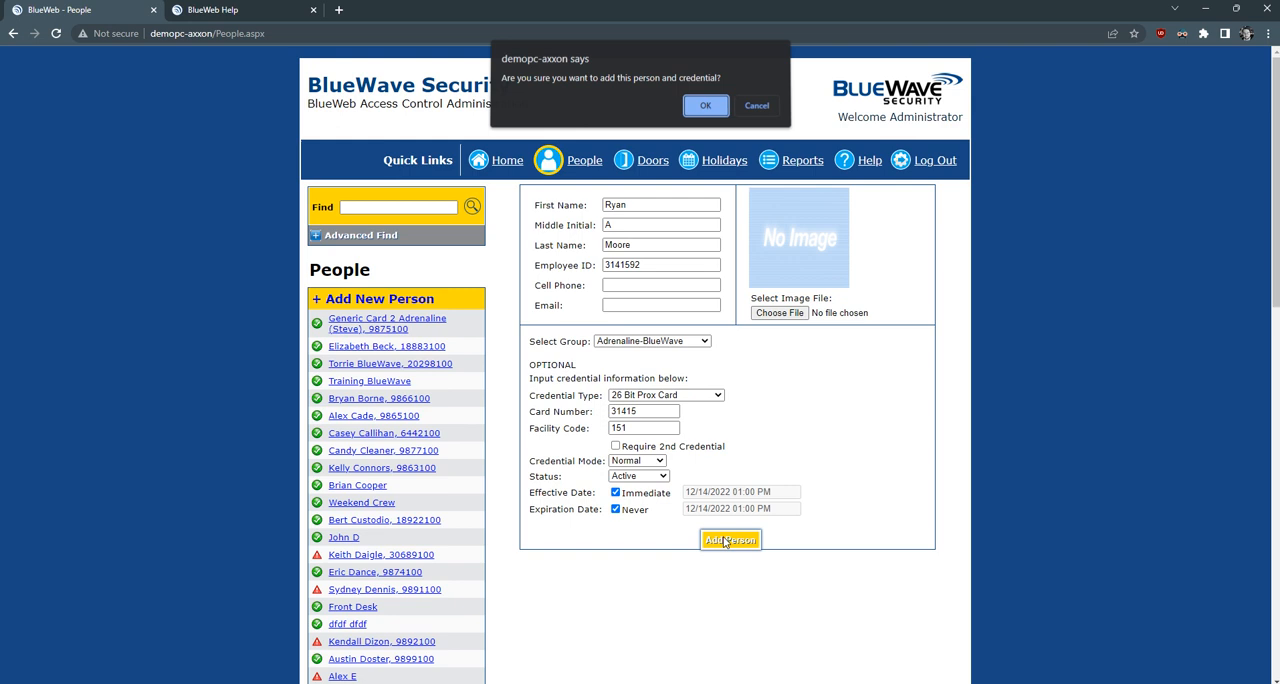
pyautogui.click(710, 112)
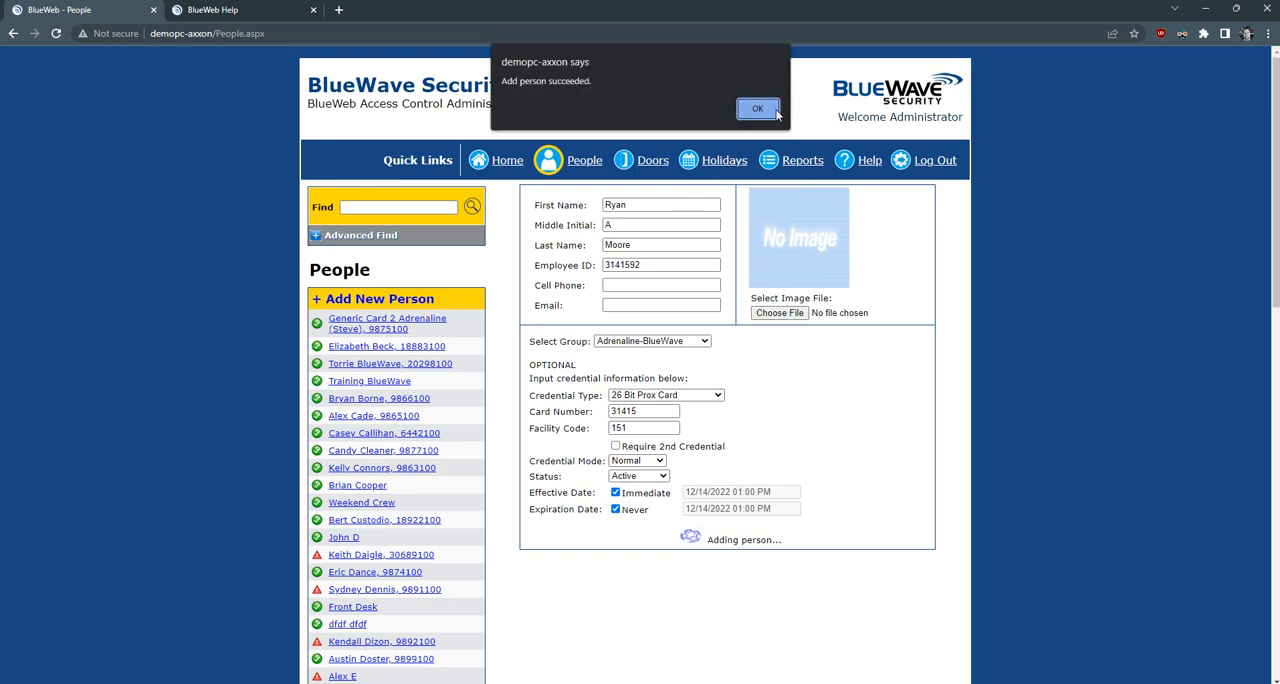
pyautogui.click(752, 110)
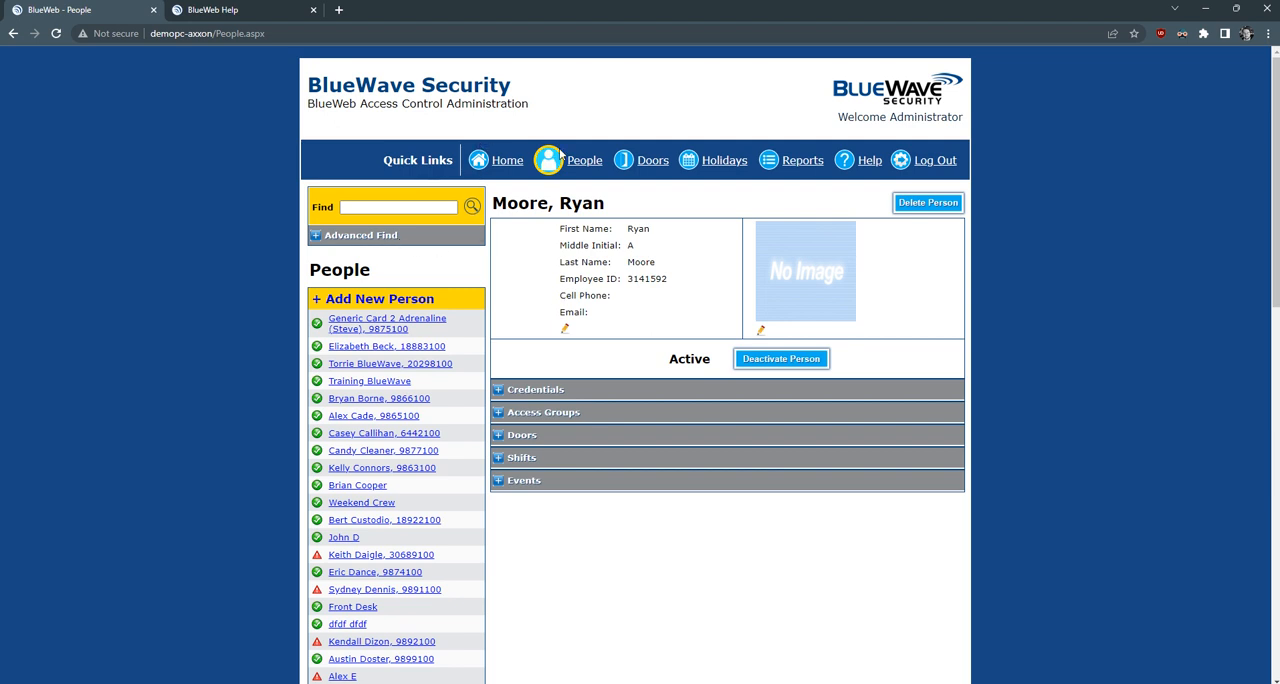
# - Return to the full people list and search for the new person by full name
pyautogui.click(585, 163)
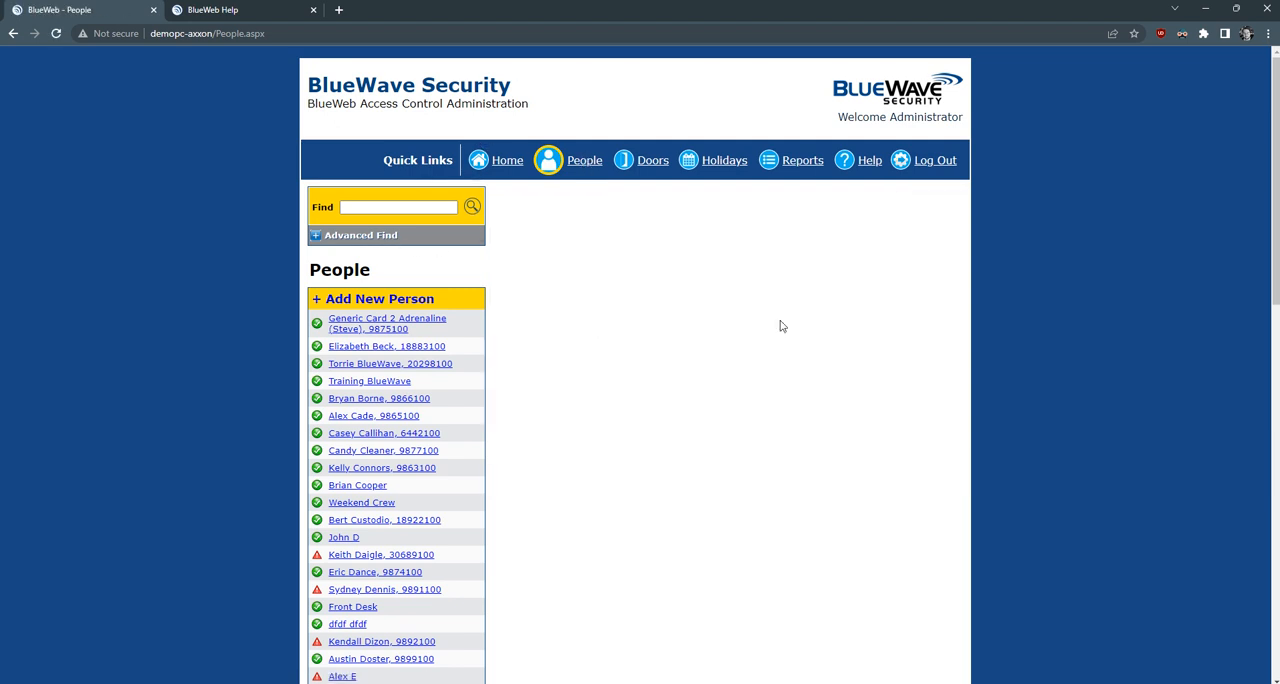
pyautogui.click(390, 207)
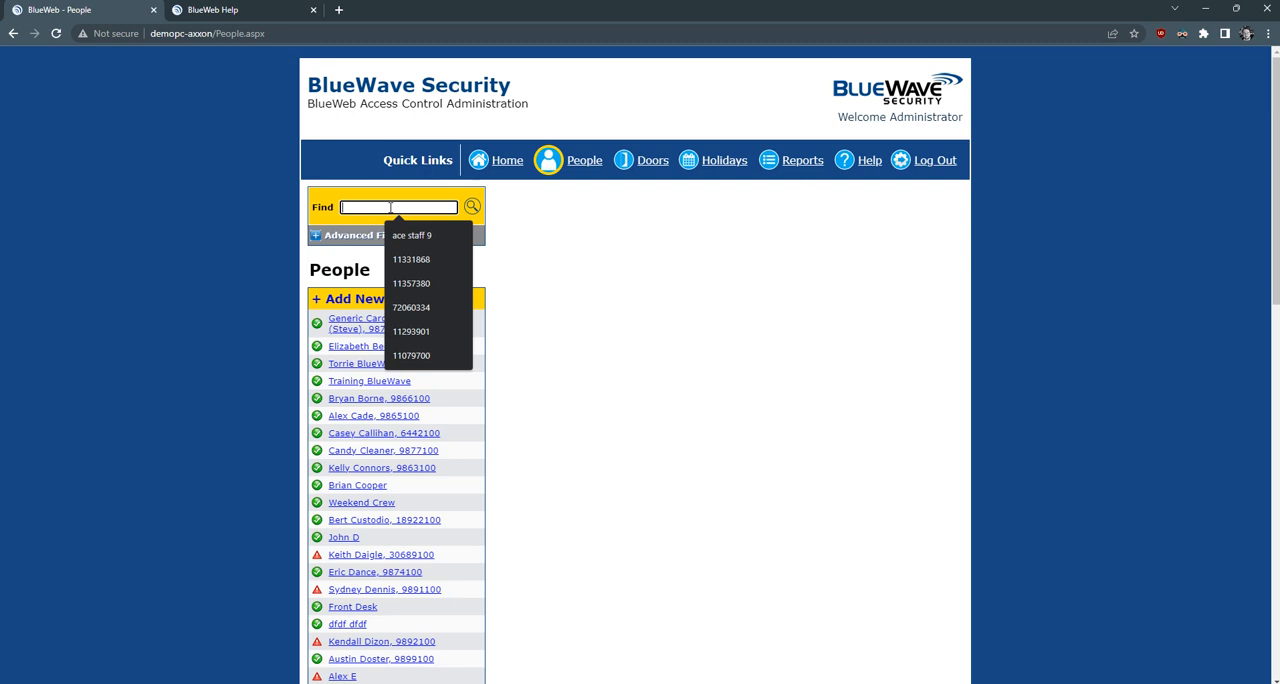
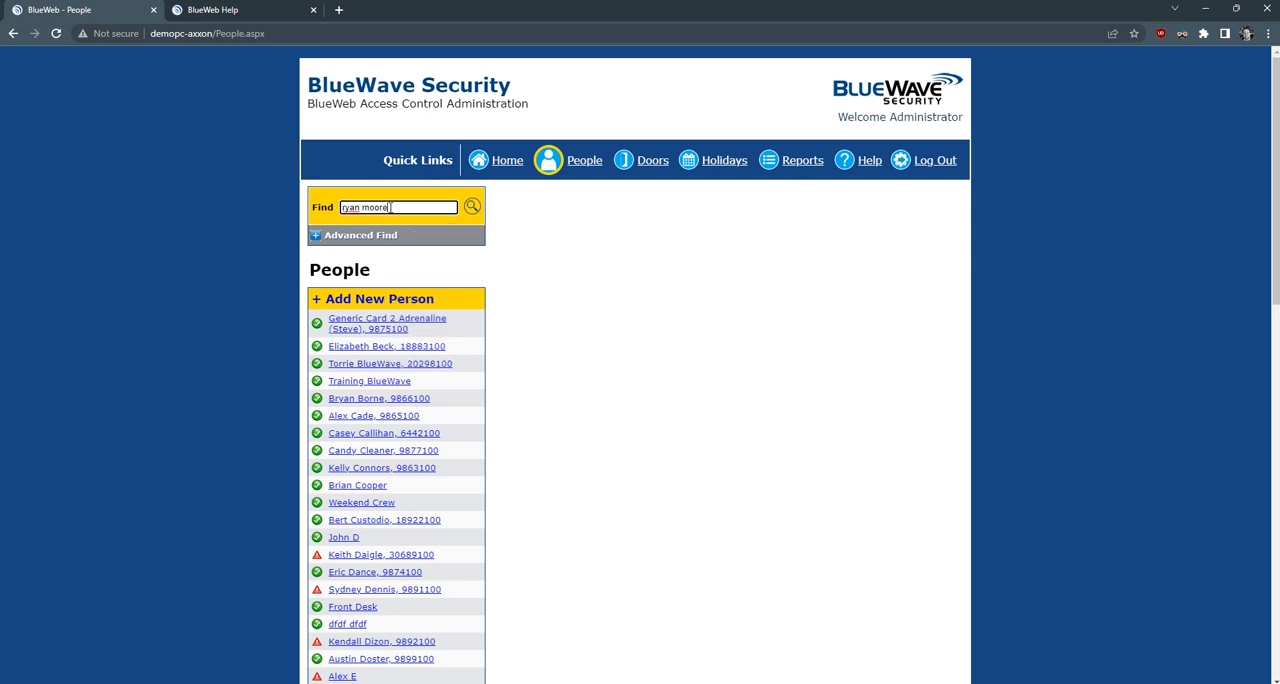
pyautogui.press('Return')
# - Search for the new person by employee ID instead and open the matching record
pyautogui.doubleClick(391, 207)
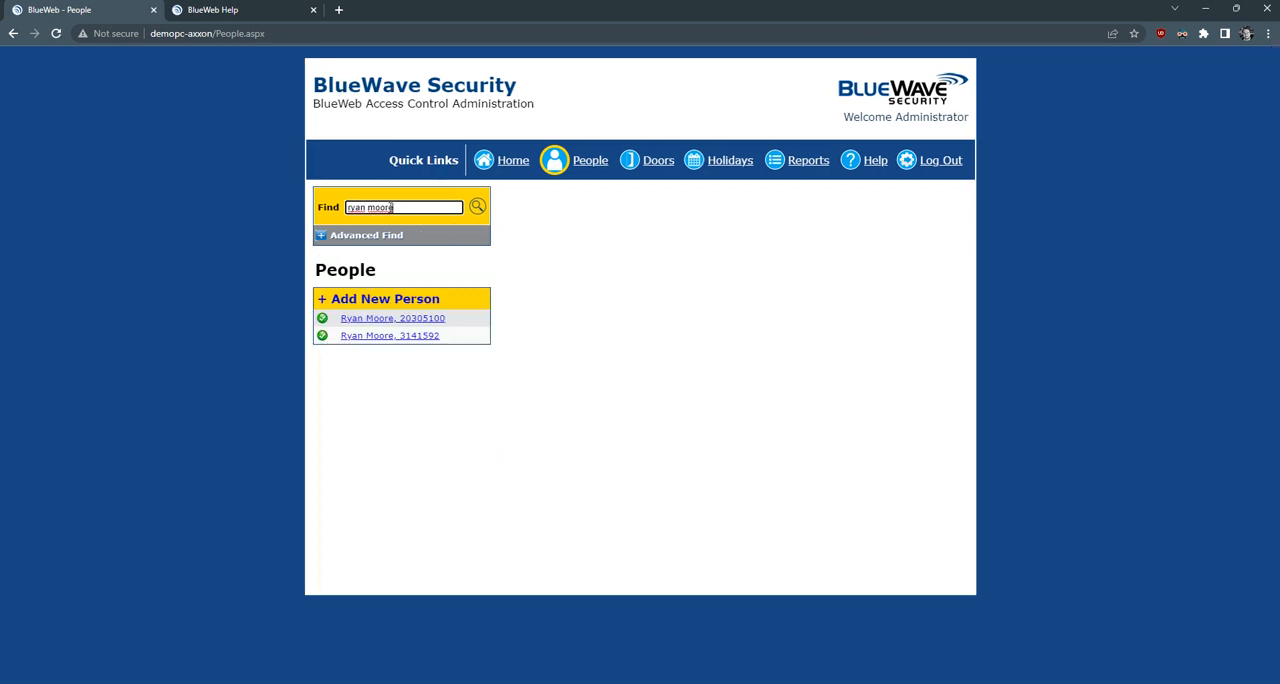
pyautogui.write('3141592')
pyautogui.hotkey('ctrl', 'BackSpace')
pyautogui.hotkey('ctrl', 'BackSpace')
pyautogui.write('3141592')
pyautogui.press('Return')
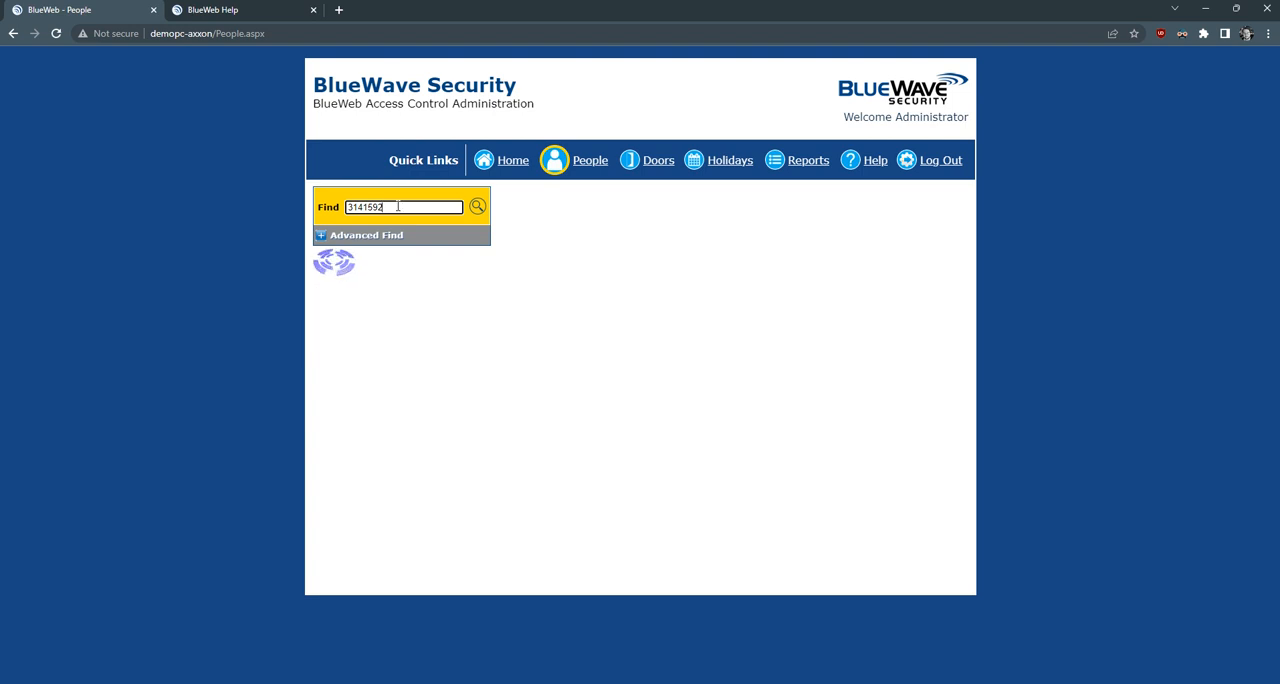
pyautogui.click(390, 322)
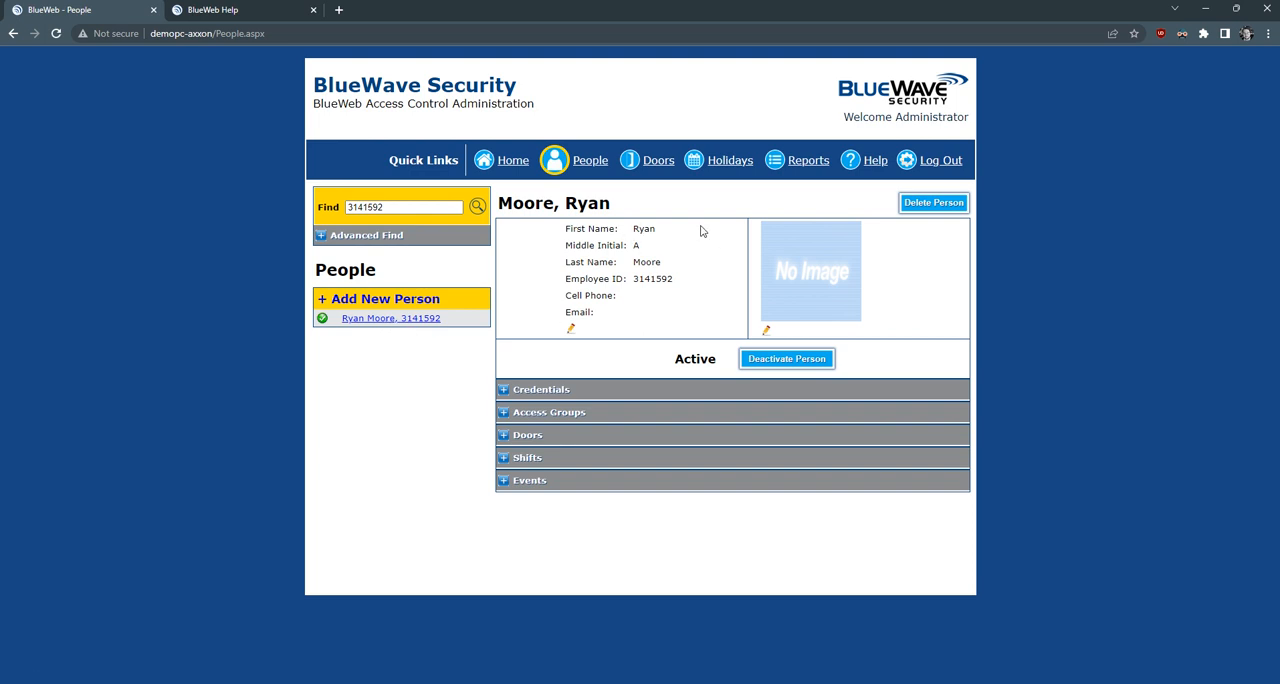
# - Replace the person's first and last names with new ones and save the update
pyautogui.click(571, 332)
pyautogui.moveTo(709, 229); pyautogui.dragTo(602, 226)
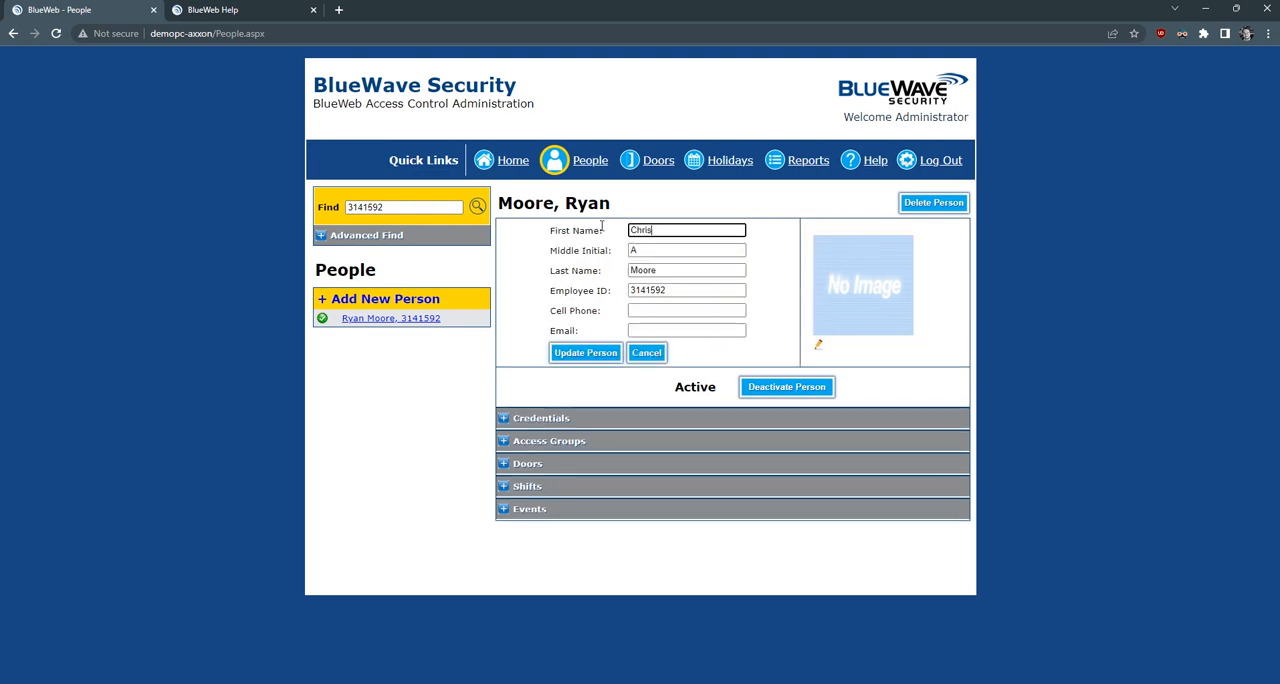
pyautogui.moveTo(665, 270); pyautogui.dragTo(591, 263)
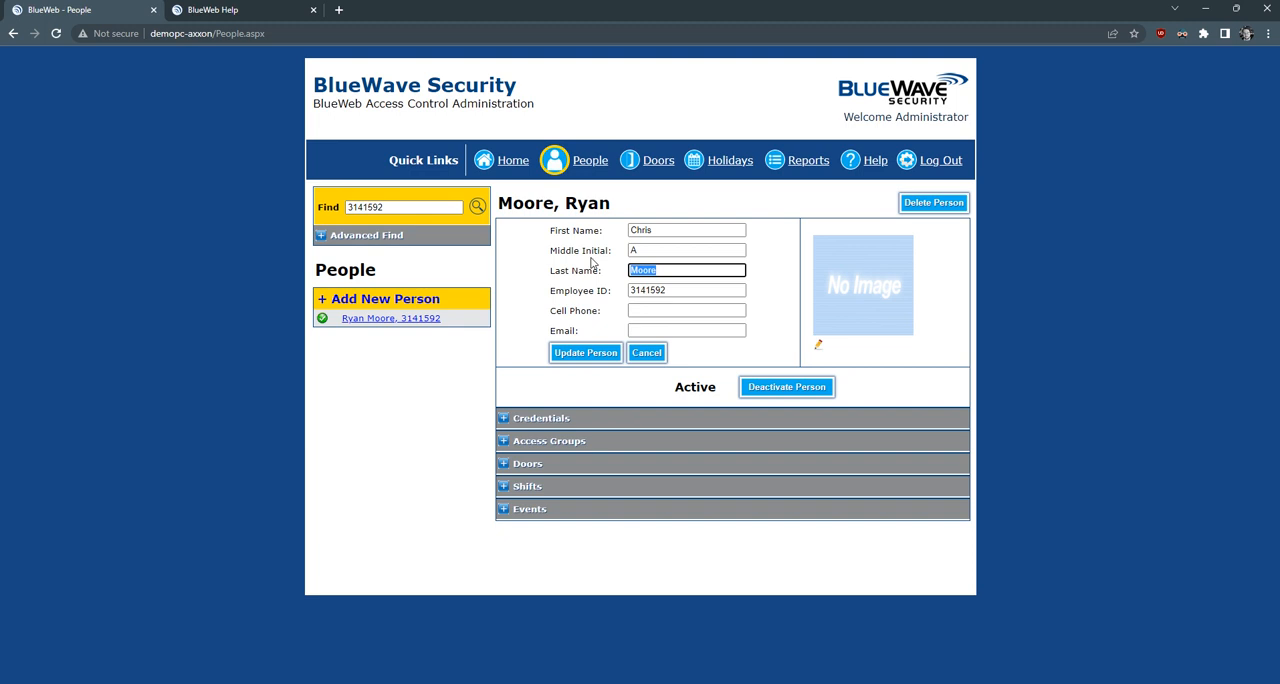
pyautogui.click(585, 355)
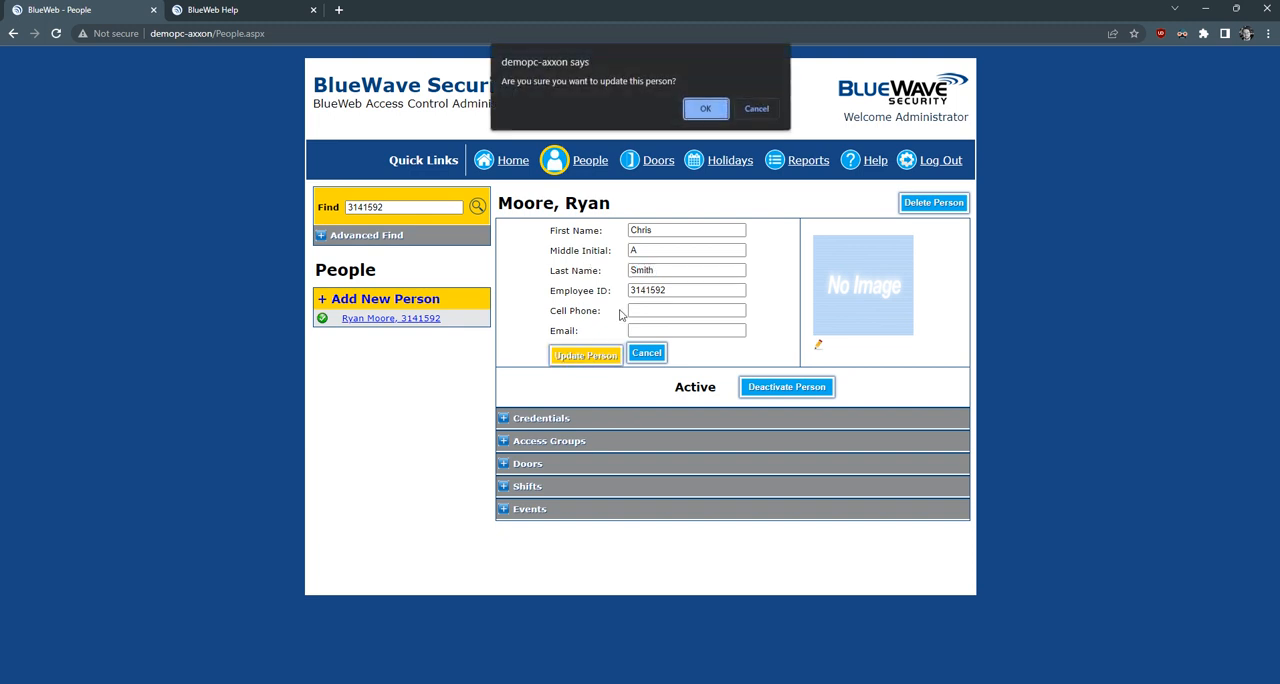
pyautogui.click(704, 106)
pyautogui.click(765, 108)
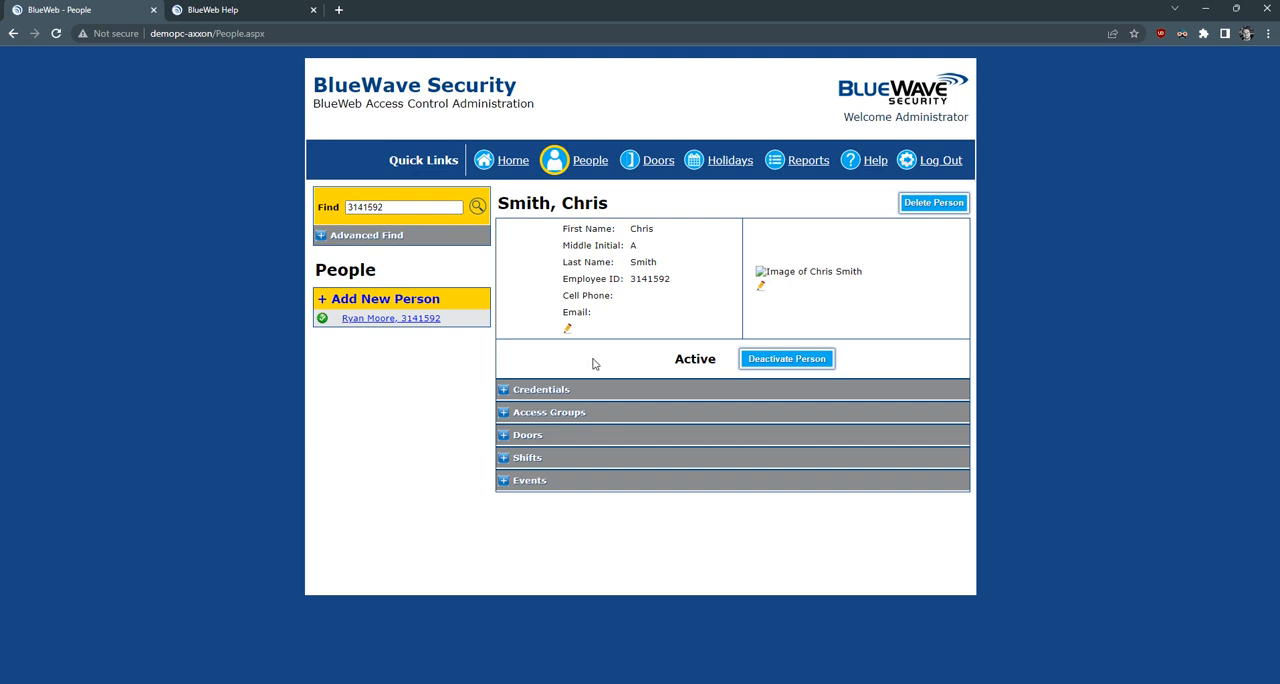
# - Change the status of the person's existing 26 Bit Prox Card credential to Lost and save it
pyautogui.click(503, 390)
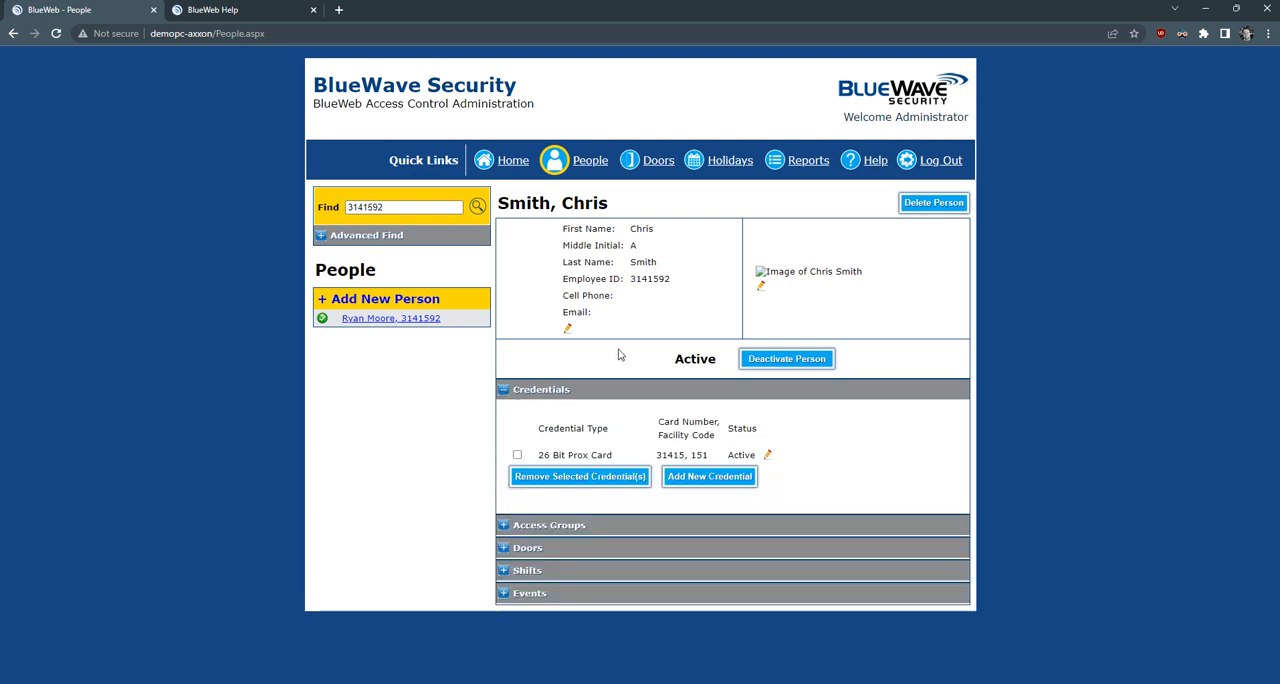
pyautogui.click(768, 456)
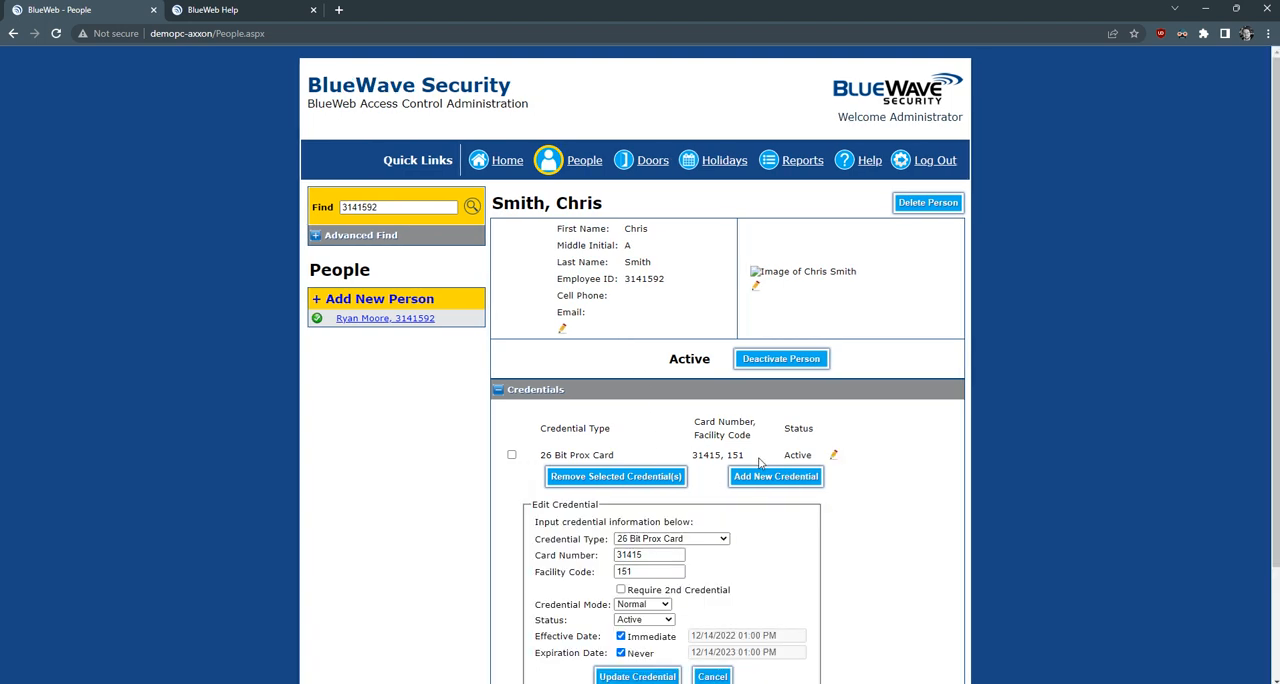
pyautogui.click(648, 622)
pyautogui.click(627, 594)
pyautogui.scroll(-1, 641, 640)
pyautogui.click(641, 613)
pyautogui.click(706, 110)
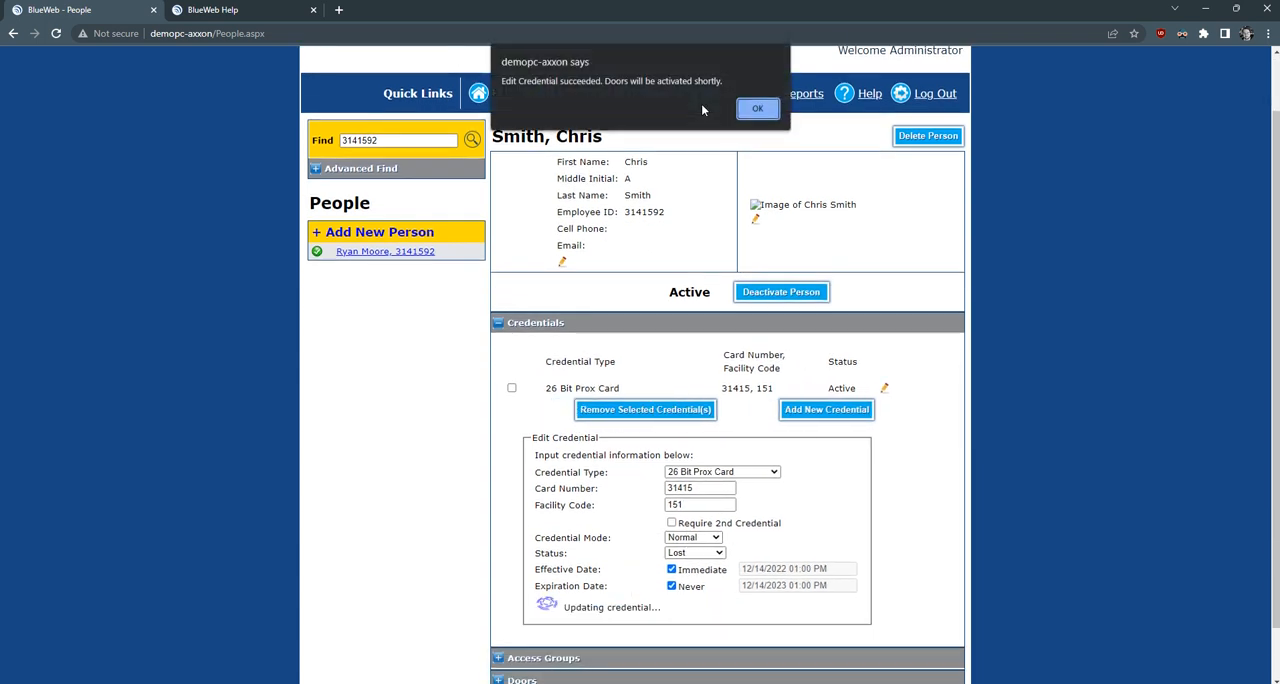
pyautogui.click(752, 110)
# - Add a replacement 26 Bit Prox Card credential with a new card number and facility code 151
pyautogui.click(720, 482)
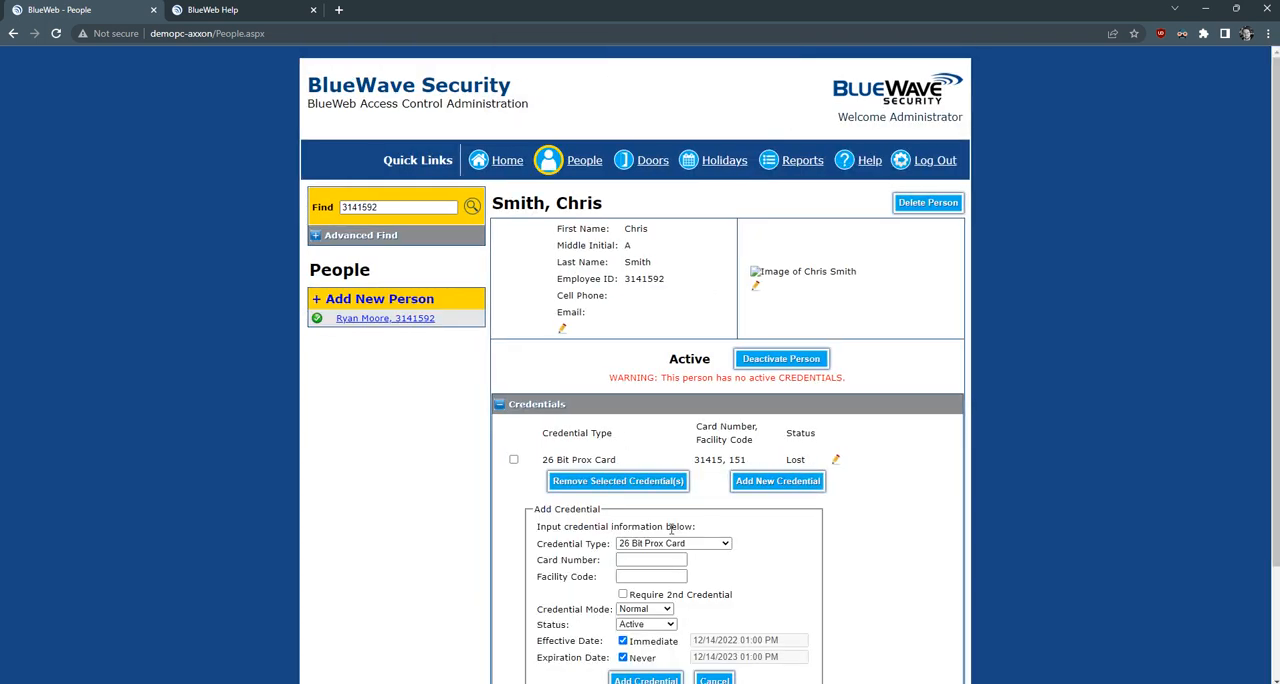
pyautogui.click(636, 578)
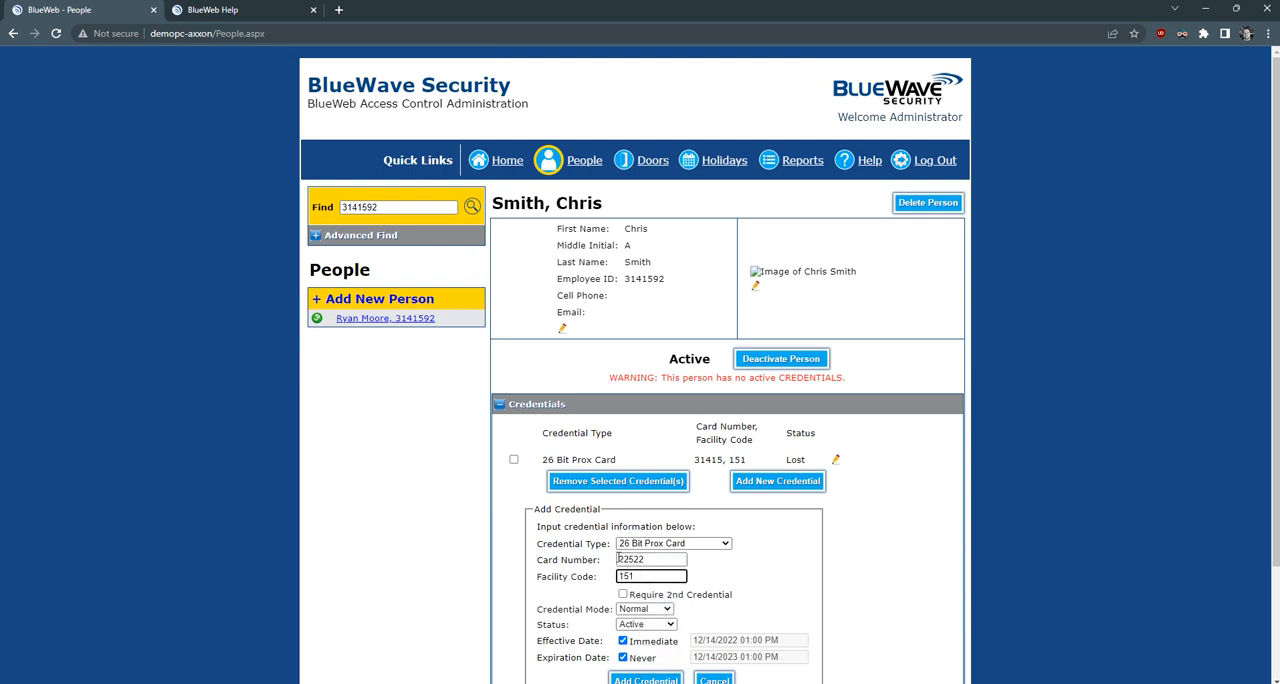
pyautogui.scroll(-1, 640, 580)
pyautogui.click(646, 680)
pyautogui.click(707, 130)
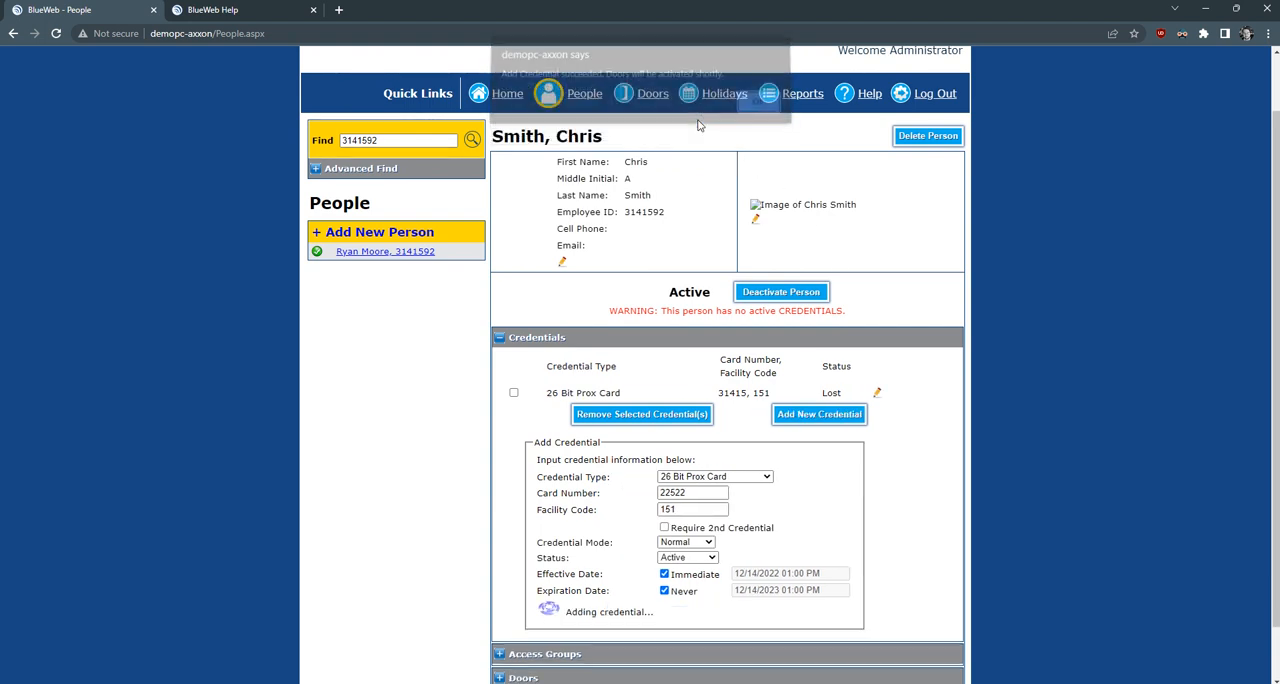
pyautogui.click(756, 120)
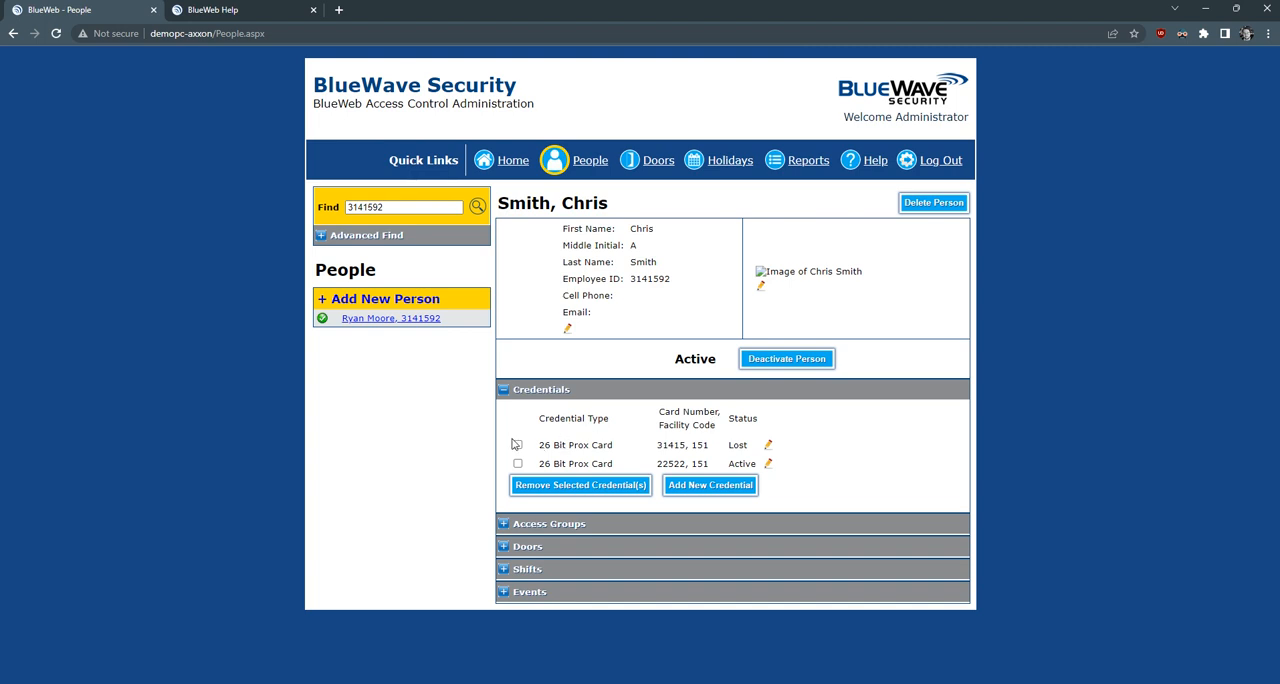
# - Add the person to the Evidence Room access group and confirm the addition
pyautogui.click(505, 527)
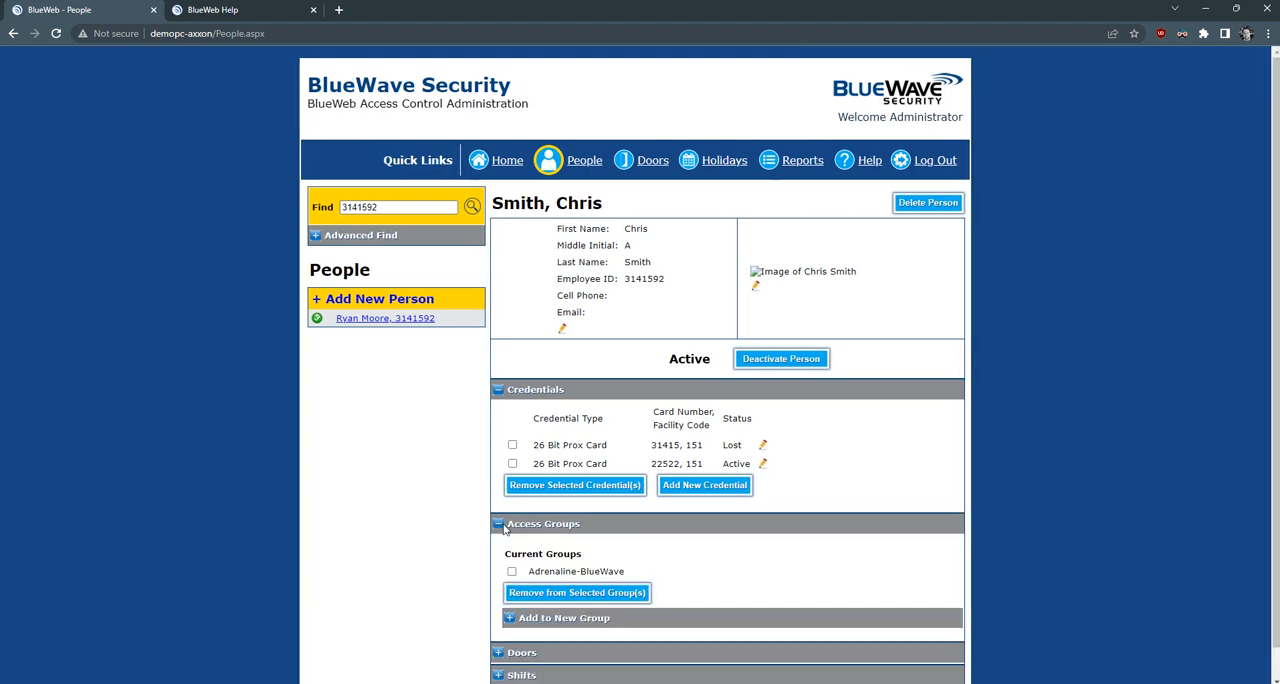
pyautogui.scroll(-1, 503, 530)
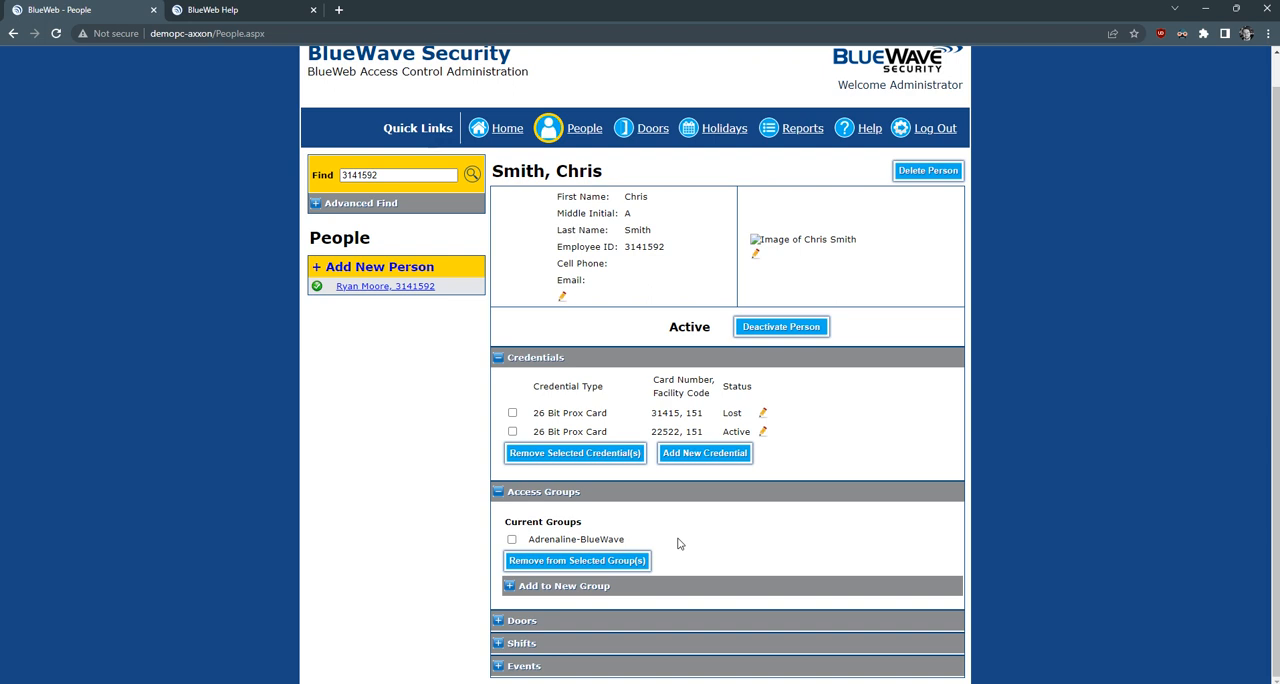
pyautogui.click(510, 587)
pyautogui.press('Down')
pyautogui.click(591, 617)
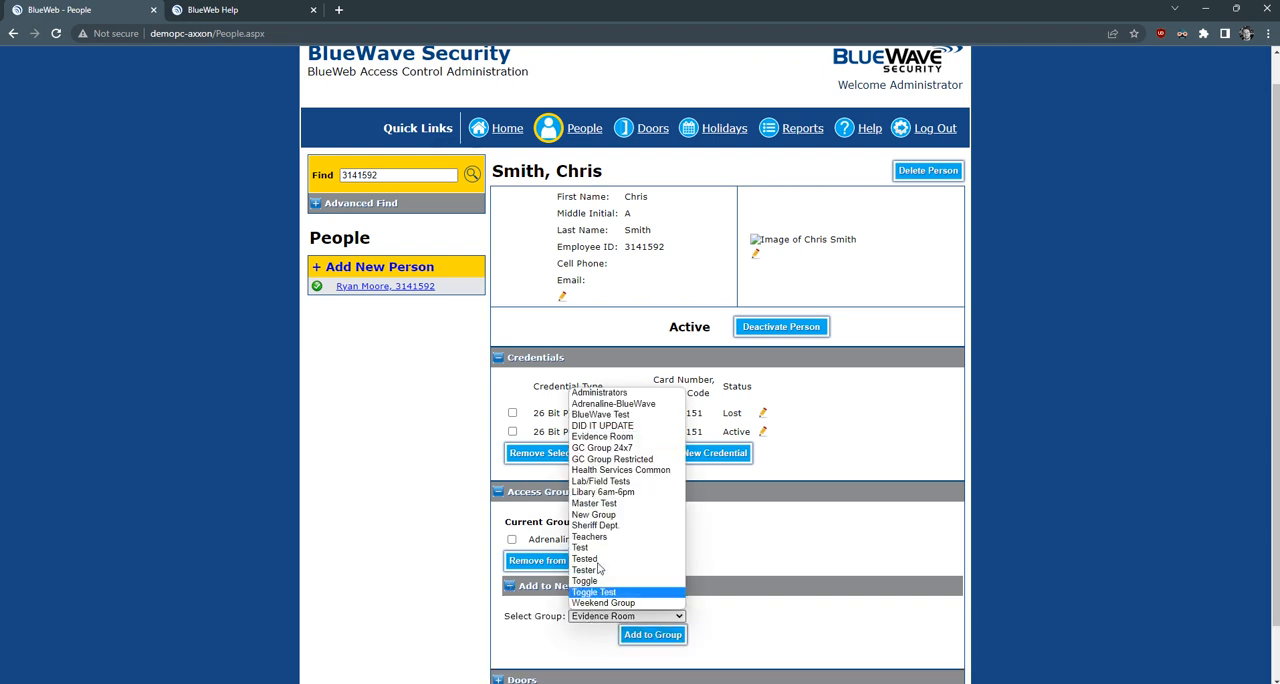
pyautogui.press('Escape')
pyautogui.click(652, 634)
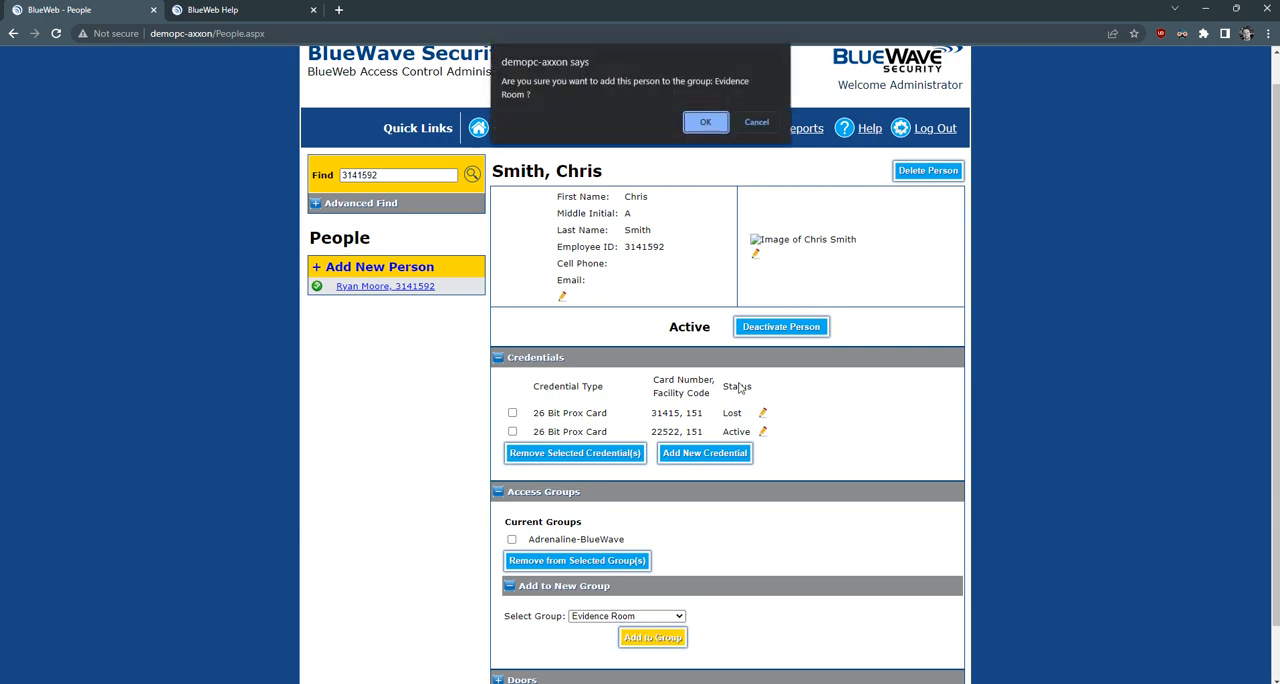
pyautogui.click(706, 125)
pyautogui.click(757, 121)
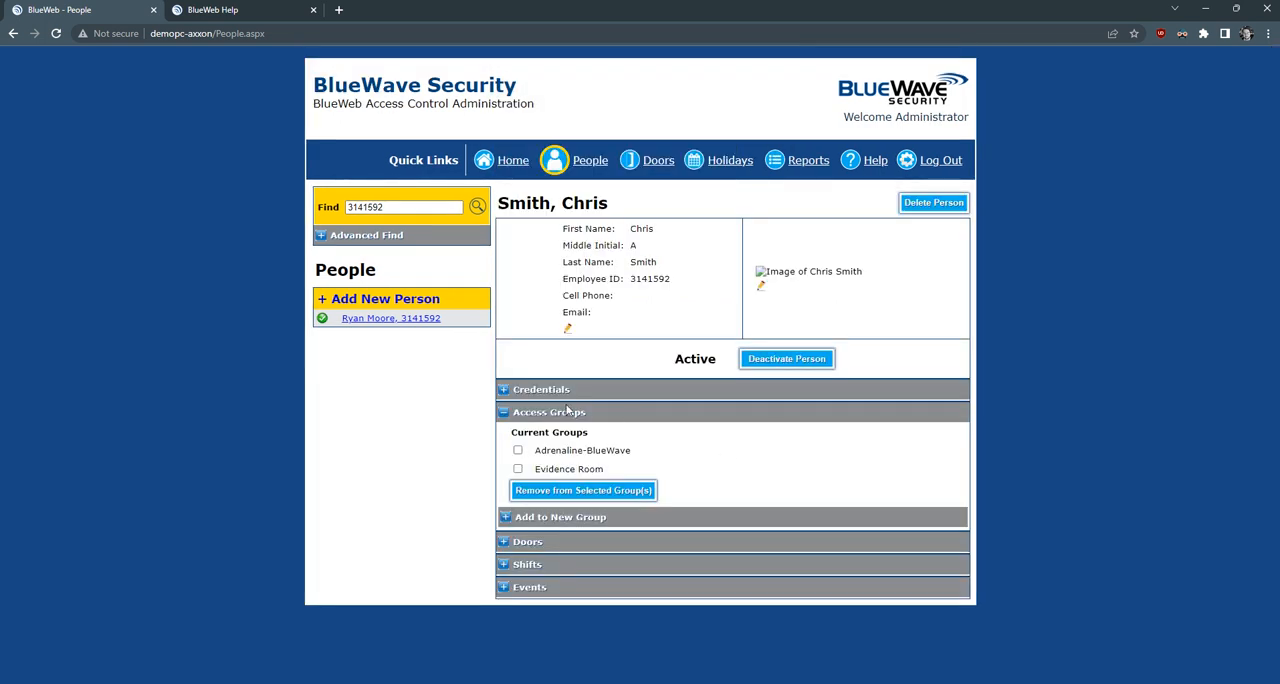
# - Review the doors, shifts and events listed for the same person
pyautogui.click(505, 544)
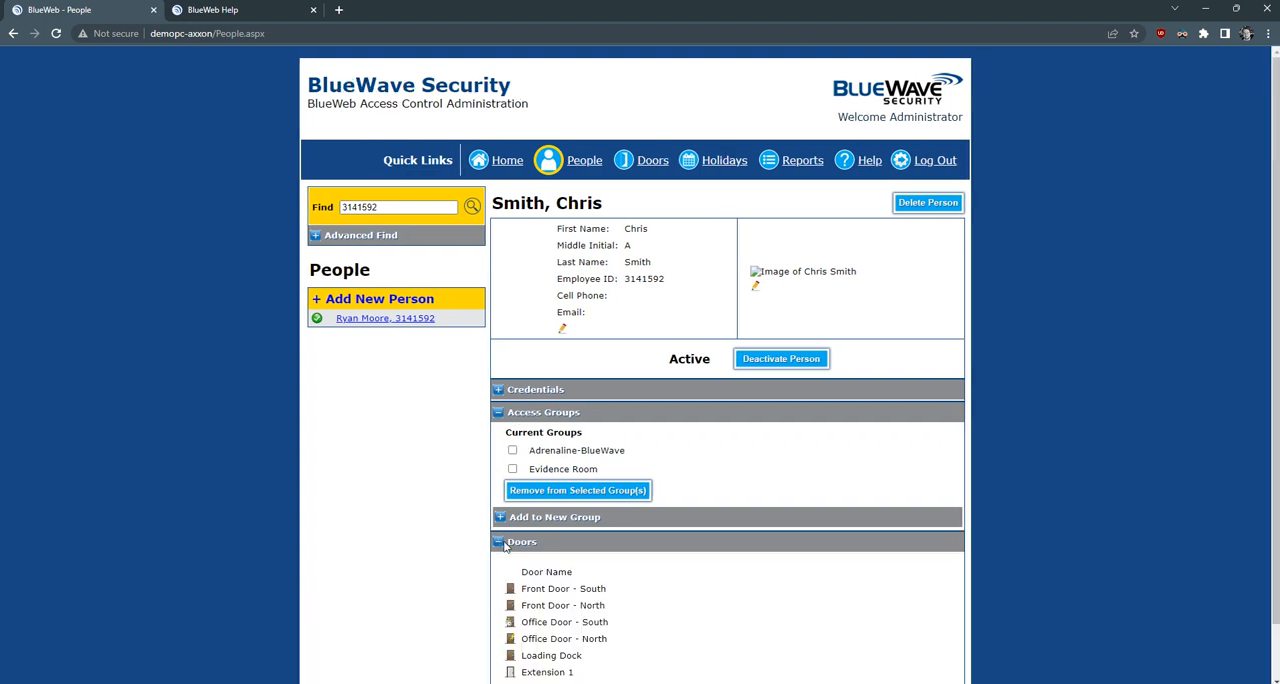
pyautogui.scroll(-1, 505, 544)
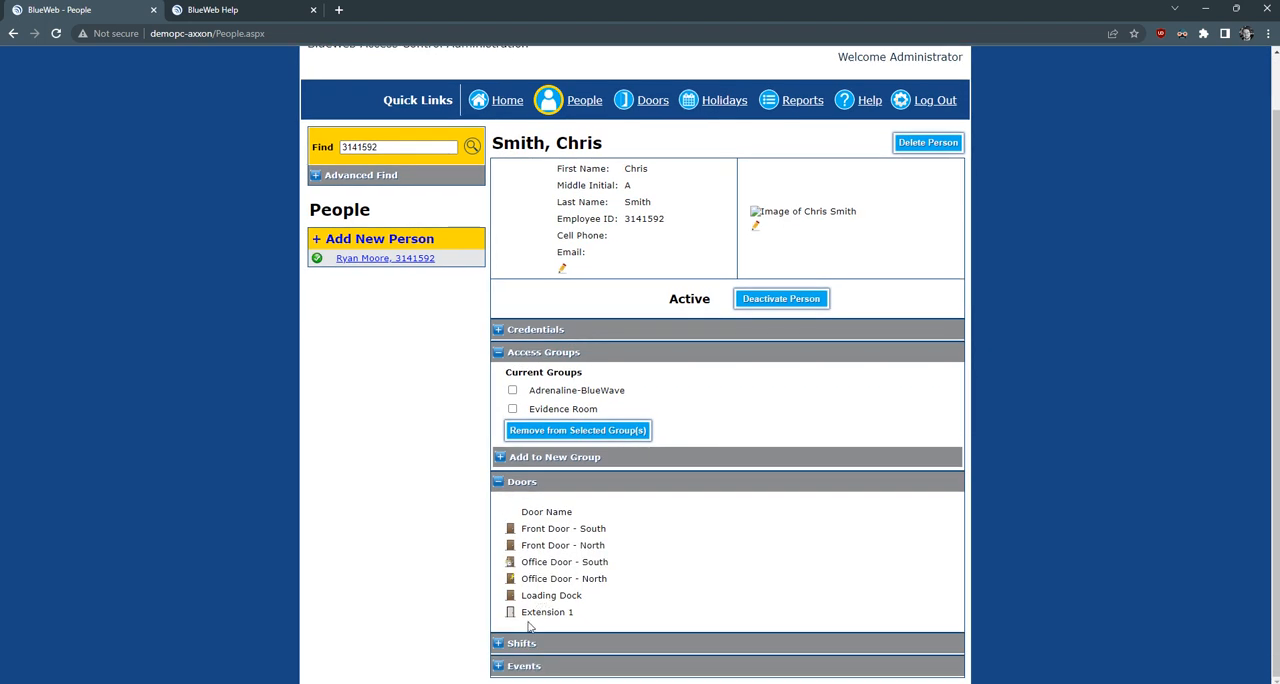
pyautogui.click(500, 645)
pyautogui.scroll(-1, 510, 640)
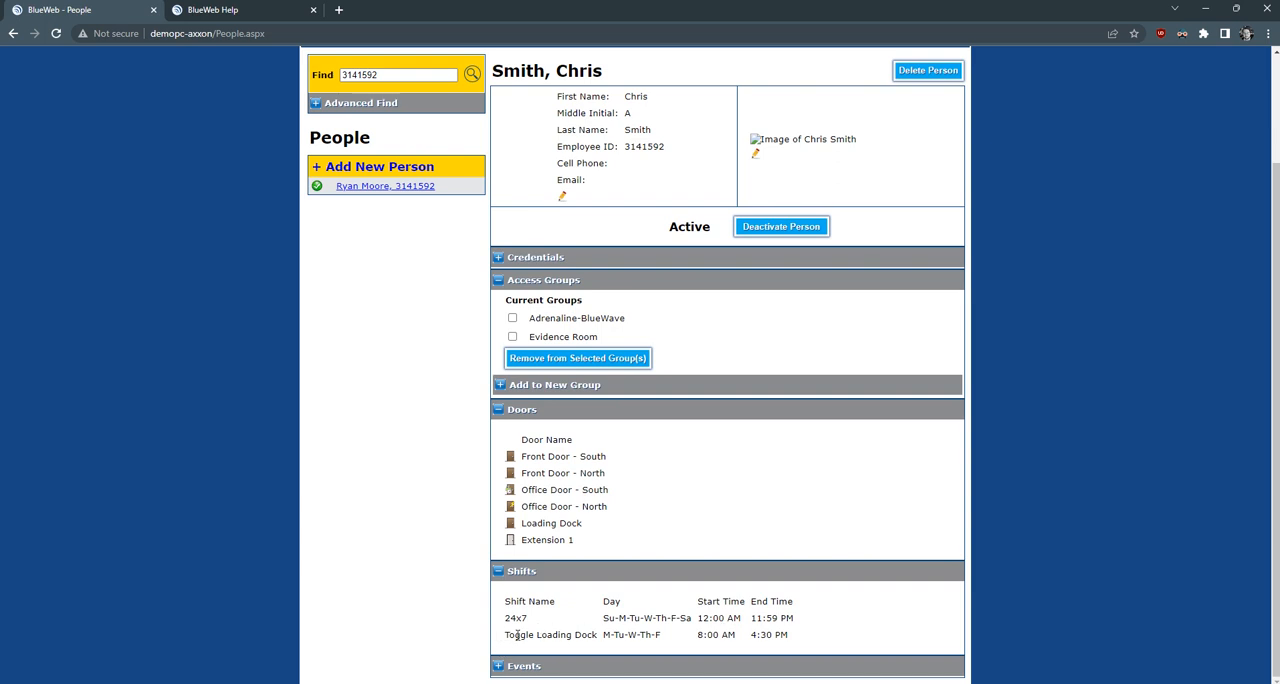
pyautogui.click(498, 666)
pyautogui.scroll(-1, 561, 565)
pyautogui.scroll(-1, 570, 585)
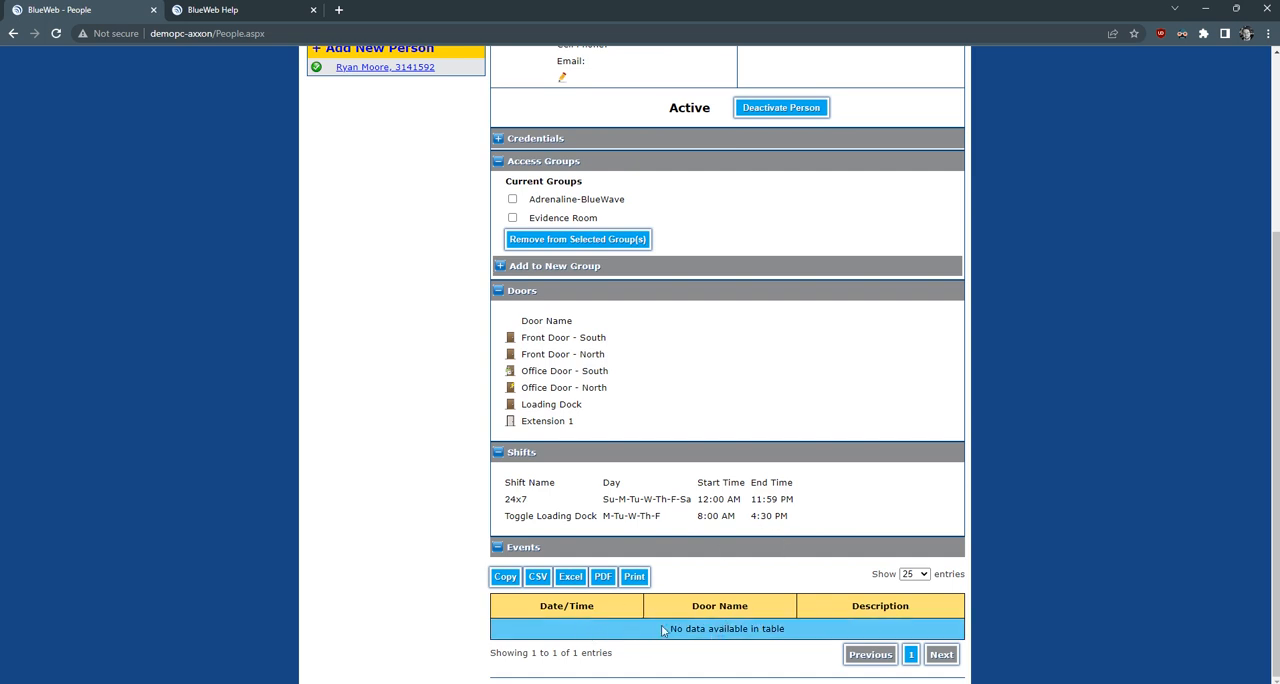
pyautogui.scroll(3, 735, 630)
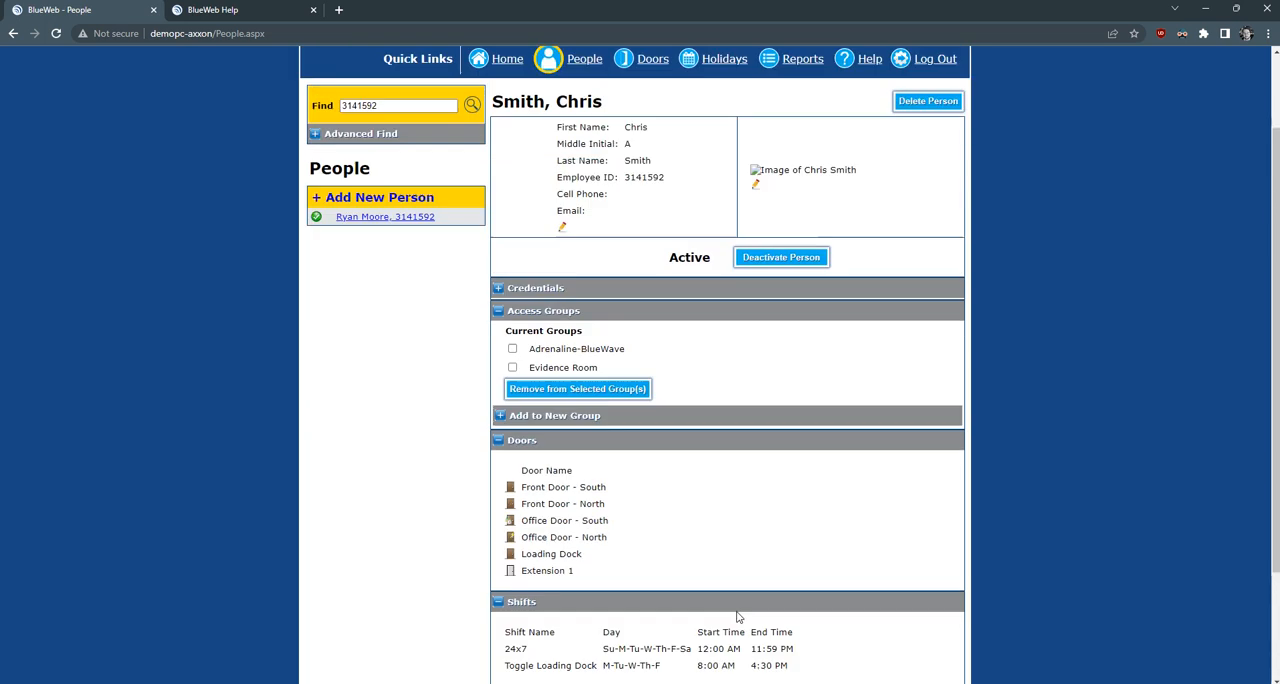
# - Search for a different person by full name, open the matching record and examine its door events
pyautogui.moveTo(420, 207); pyautogui.dragTo(263, 214)
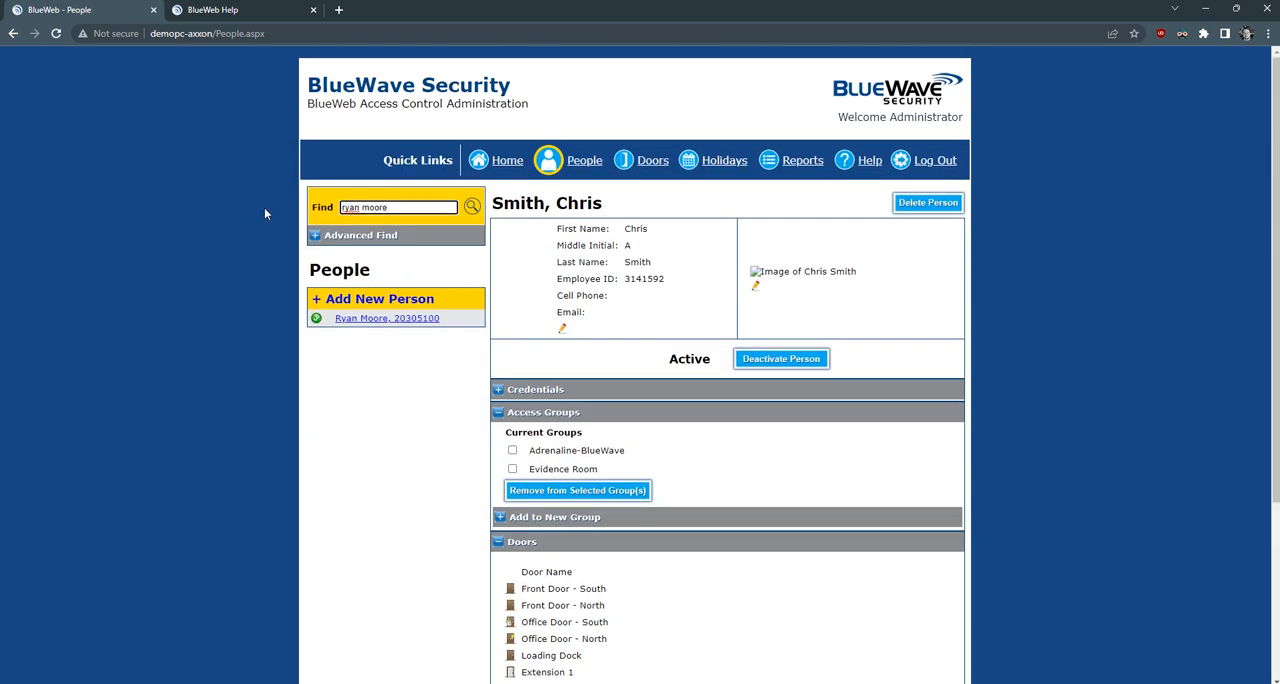
pyautogui.click(387, 319)
pyautogui.click(509, 483)
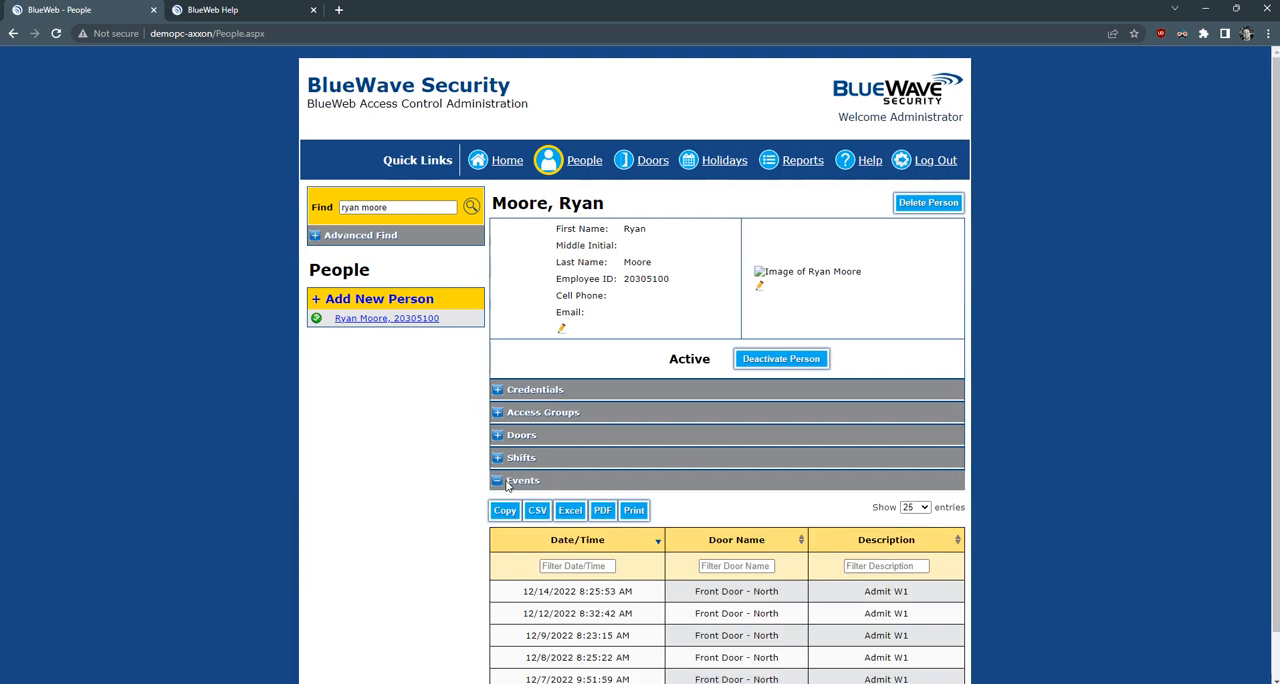
pyautogui.scroll(-1, 1008, 422)
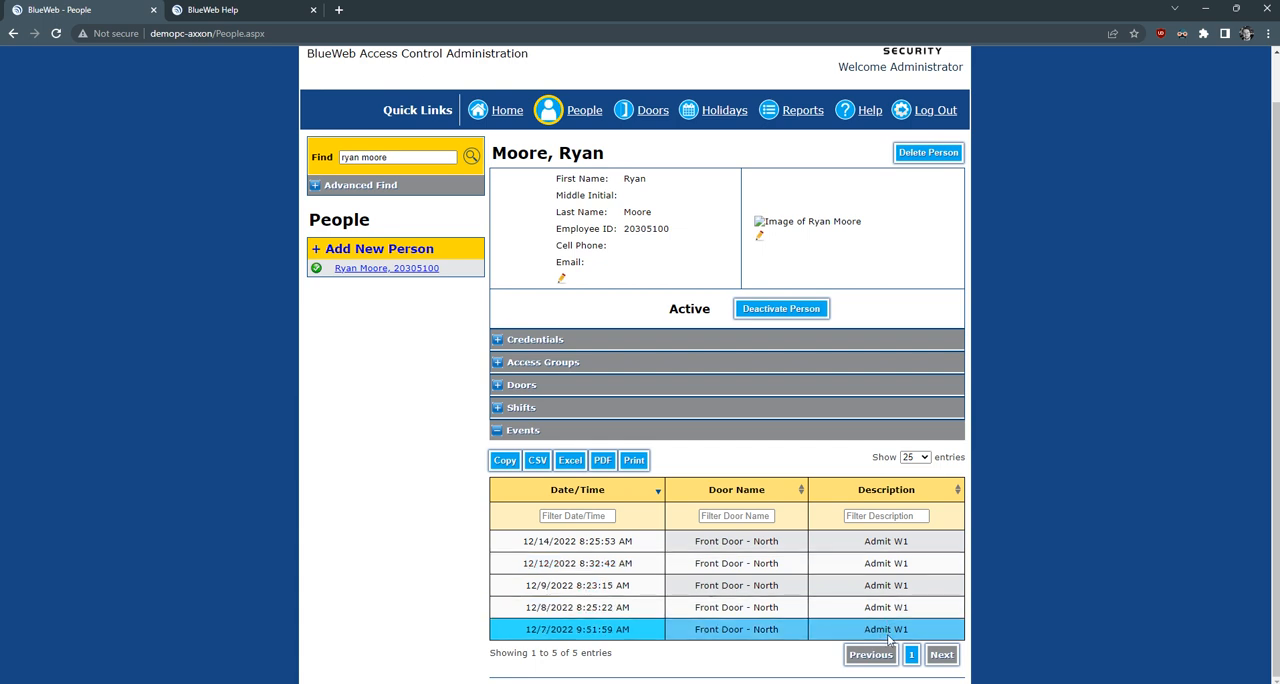
# - Open the Office Door - South door and examine the list of people who can access it
pyautogui.click(648, 114)
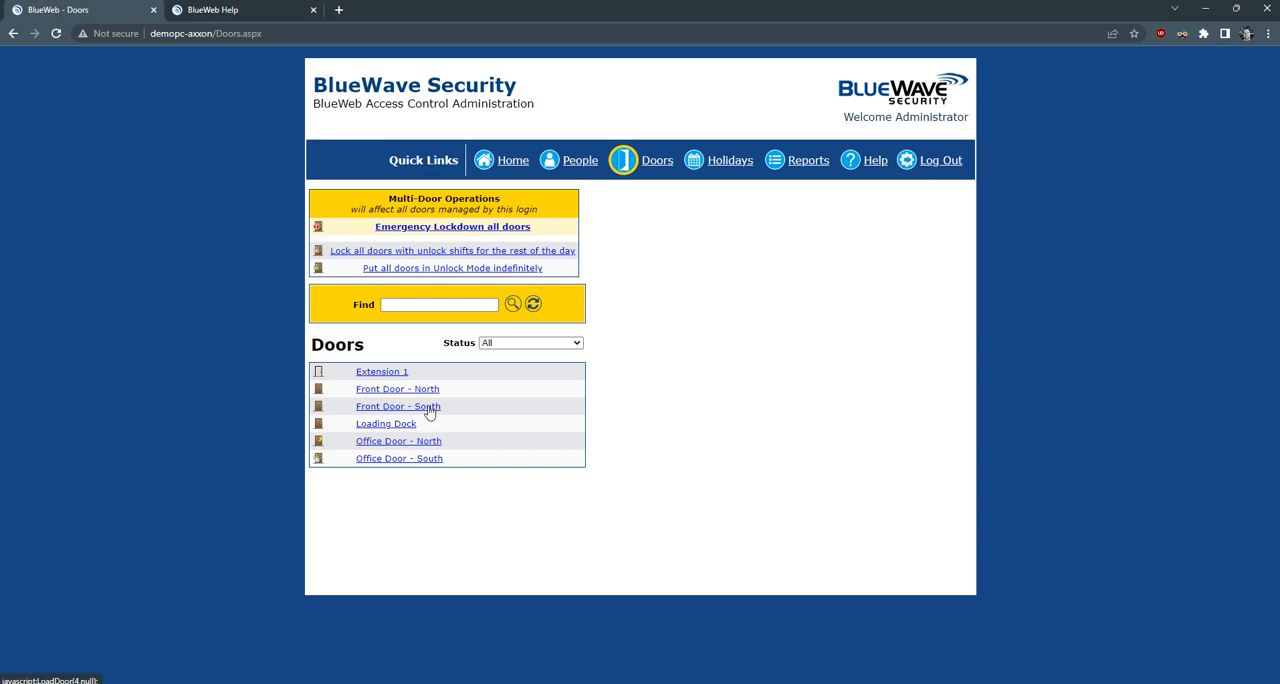
pyautogui.click(421, 458)
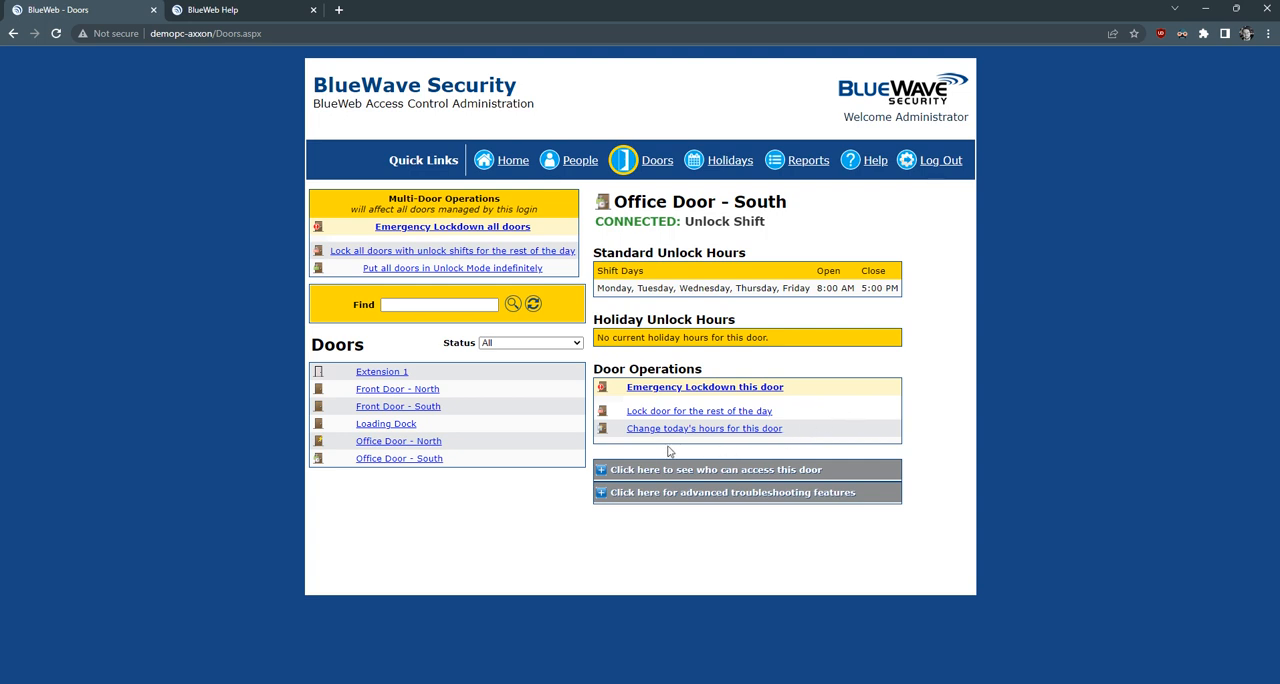
pyautogui.click(604, 475)
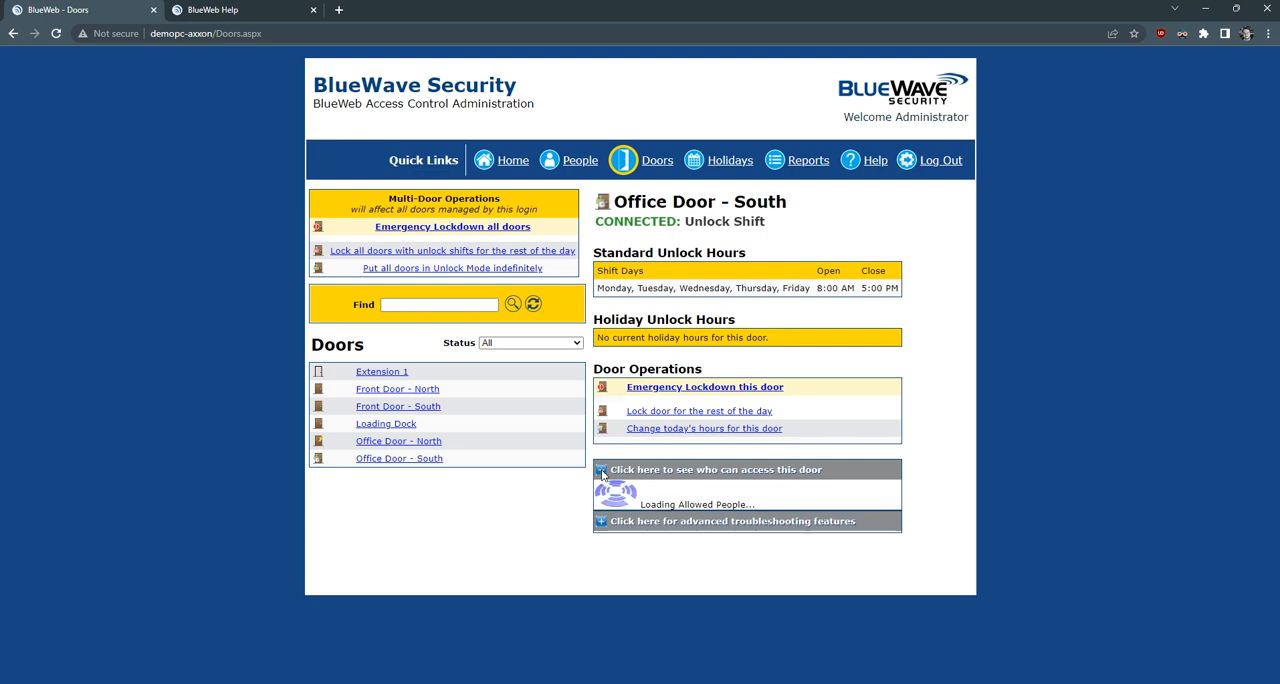
pyautogui.scroll(-2, 1120, 305)
pyautogui.scroll(-1, 1150, 315)
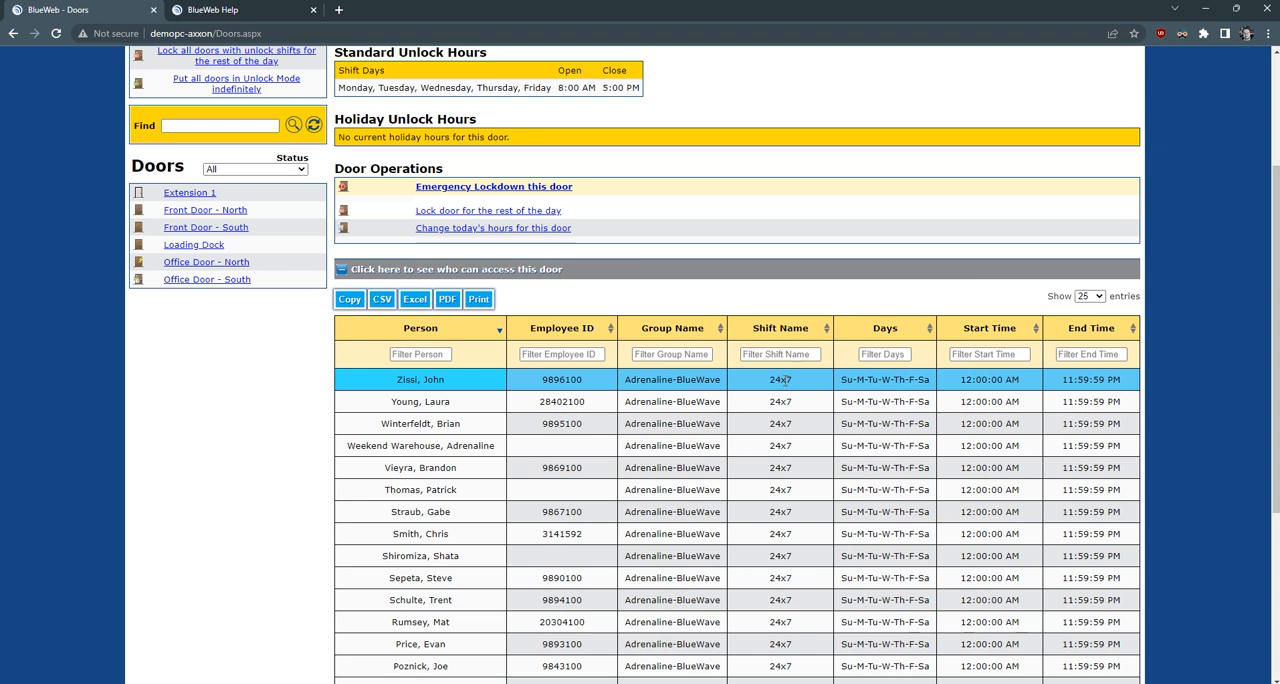
# - Filter the door's access list by one person's first name and replace it with another person's first name
pyautogui.click(414, 355)
pyautogui.write('ryan')
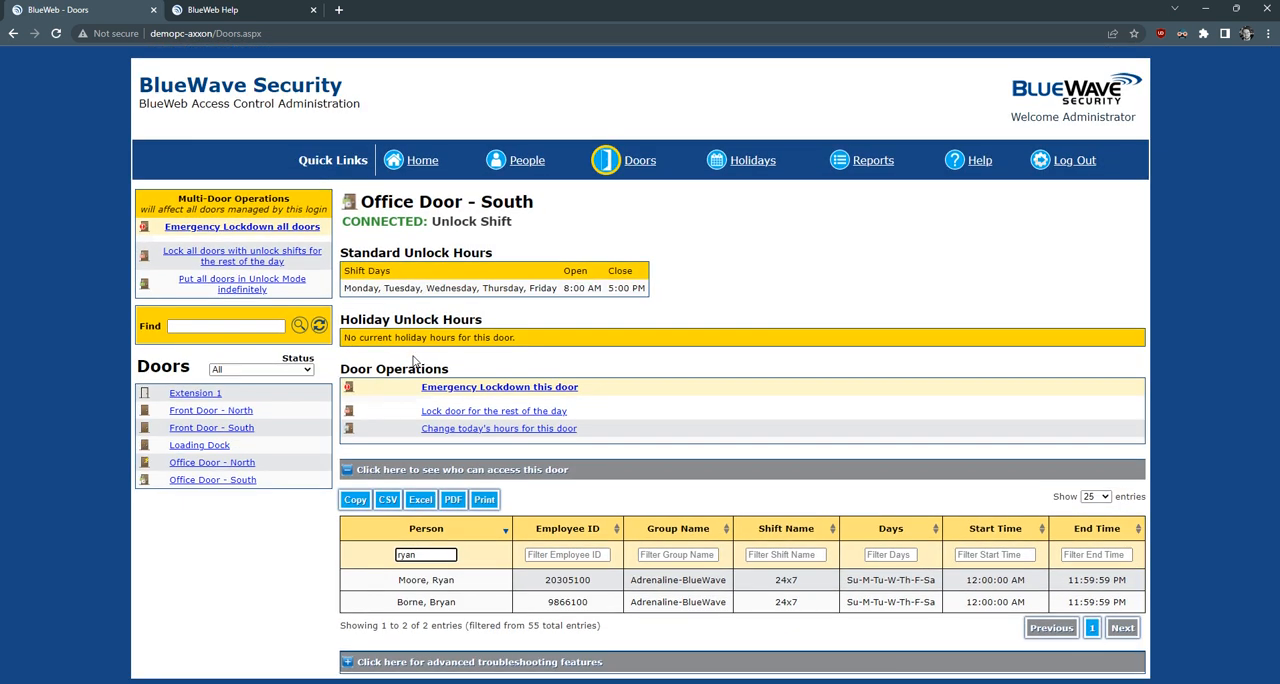
pyautogui.hotkey('ctrl', 'a')
pyautogui.write('chris')
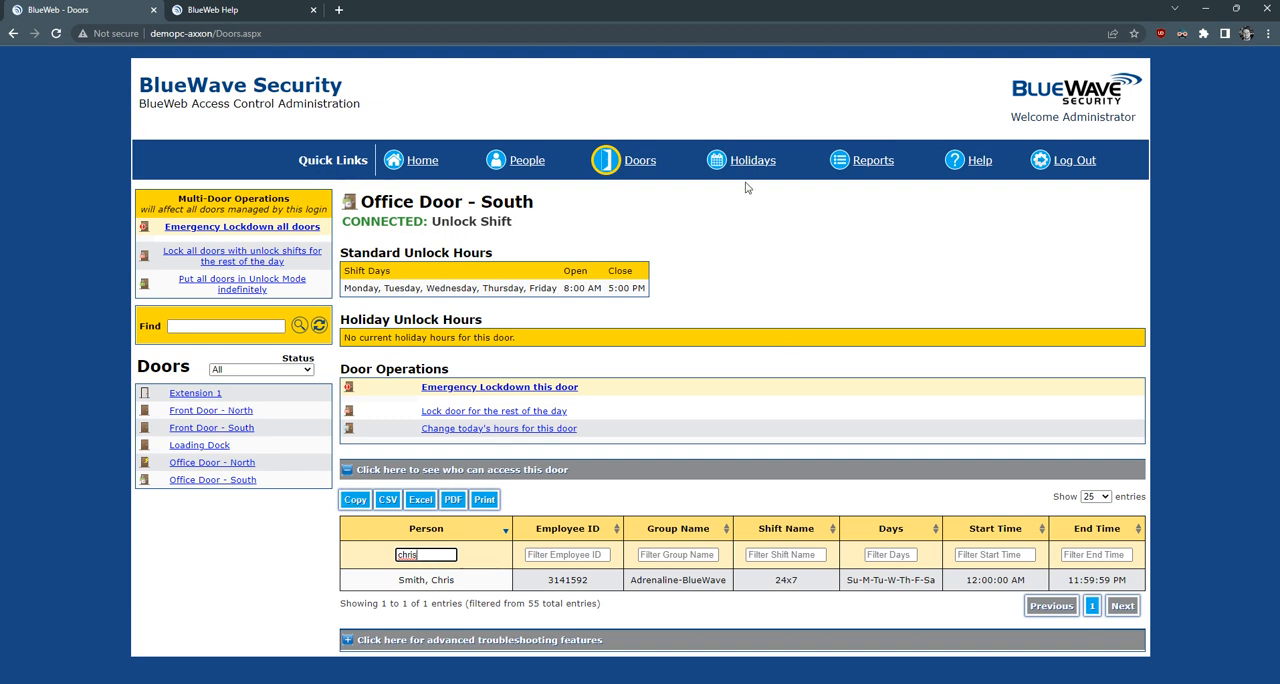
# - Fill in a holiday unlock schedule for Office Door - North and Office Door - South on 12/15/2022, closed all day
pyautogui.click(748, 163)
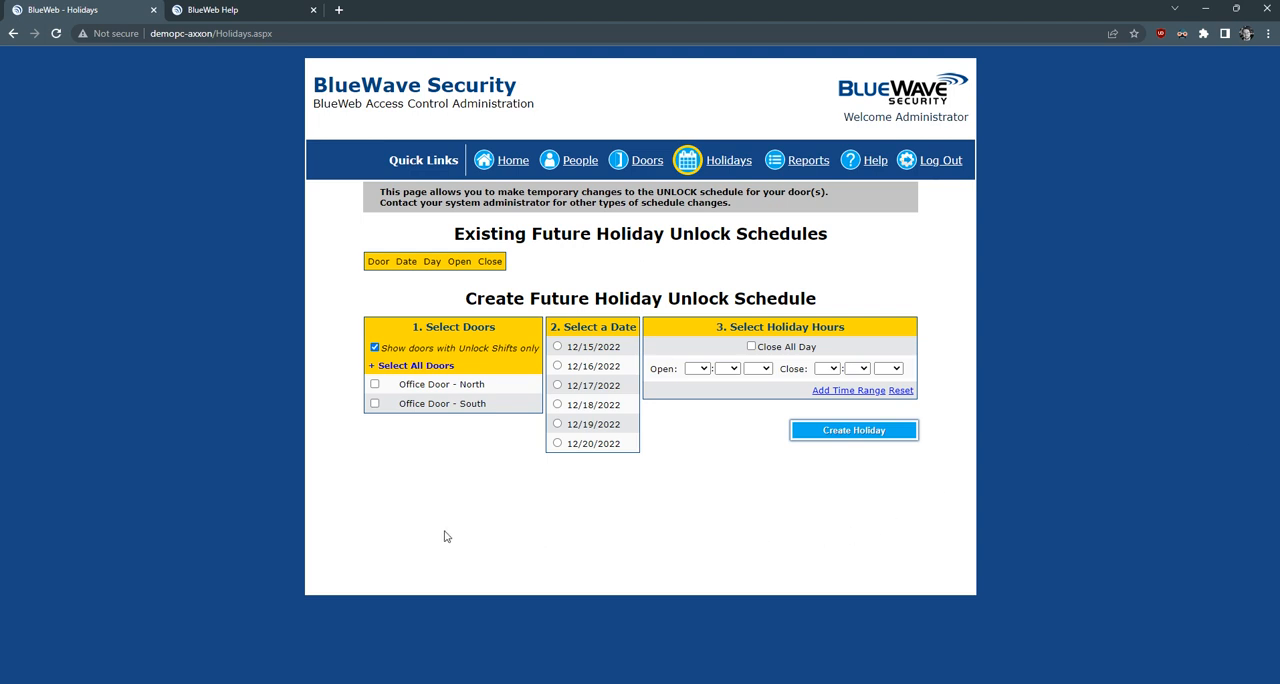
pyautogui.click(375, 385)
pyautogui.click(375, 404)
pyautogui.click(558, 347)
pyautogui.click(751, 347)
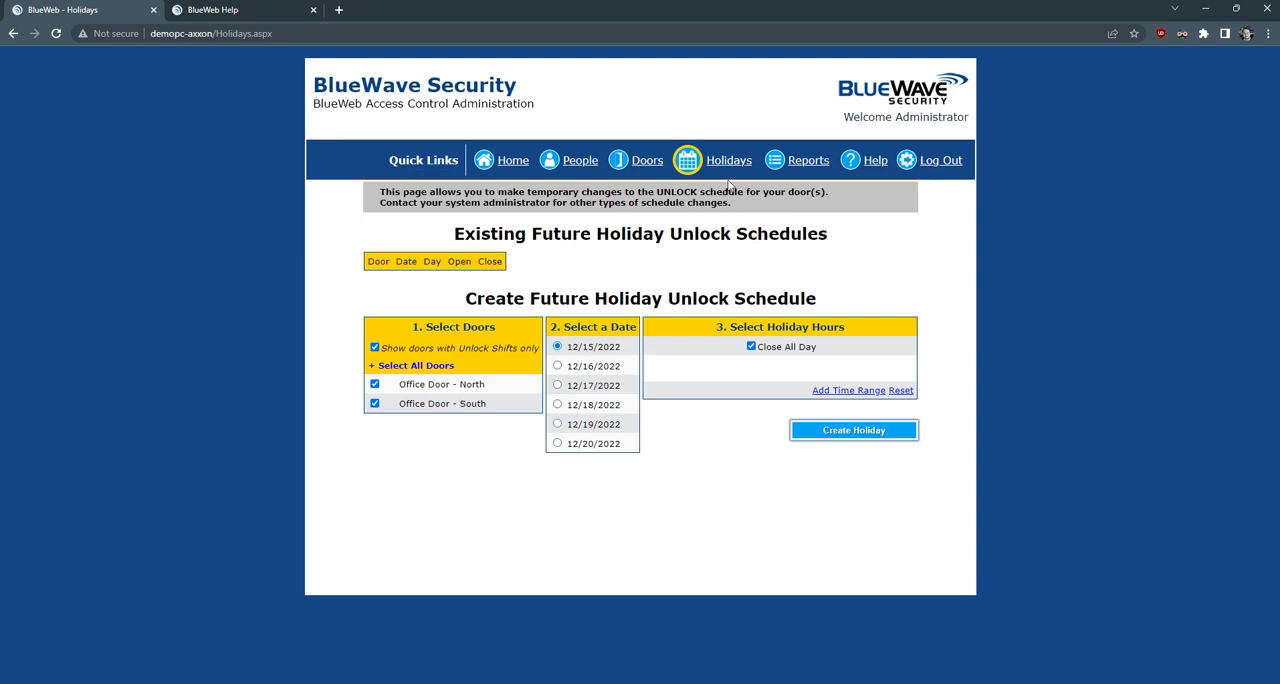
# - Generate an Event report with start and end date 12/14/2022 for the Office Door - South door
pyautogui.click(802, 163)
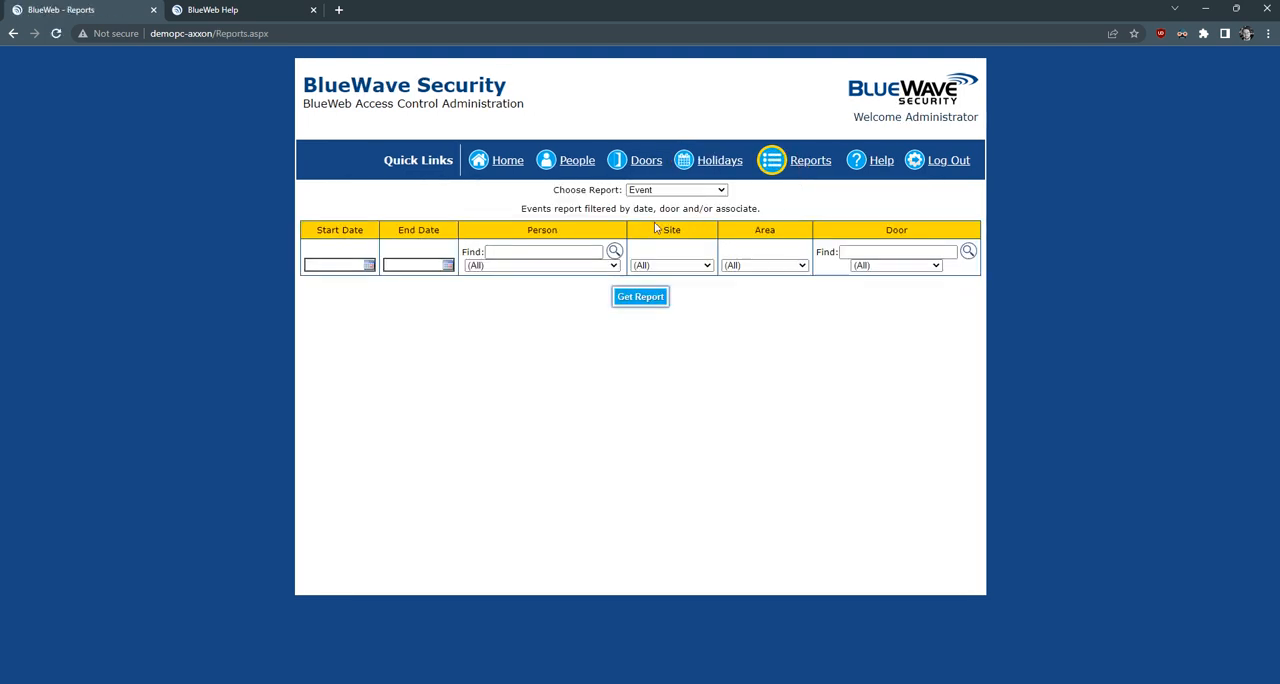
pyautogui.click(712, 190)
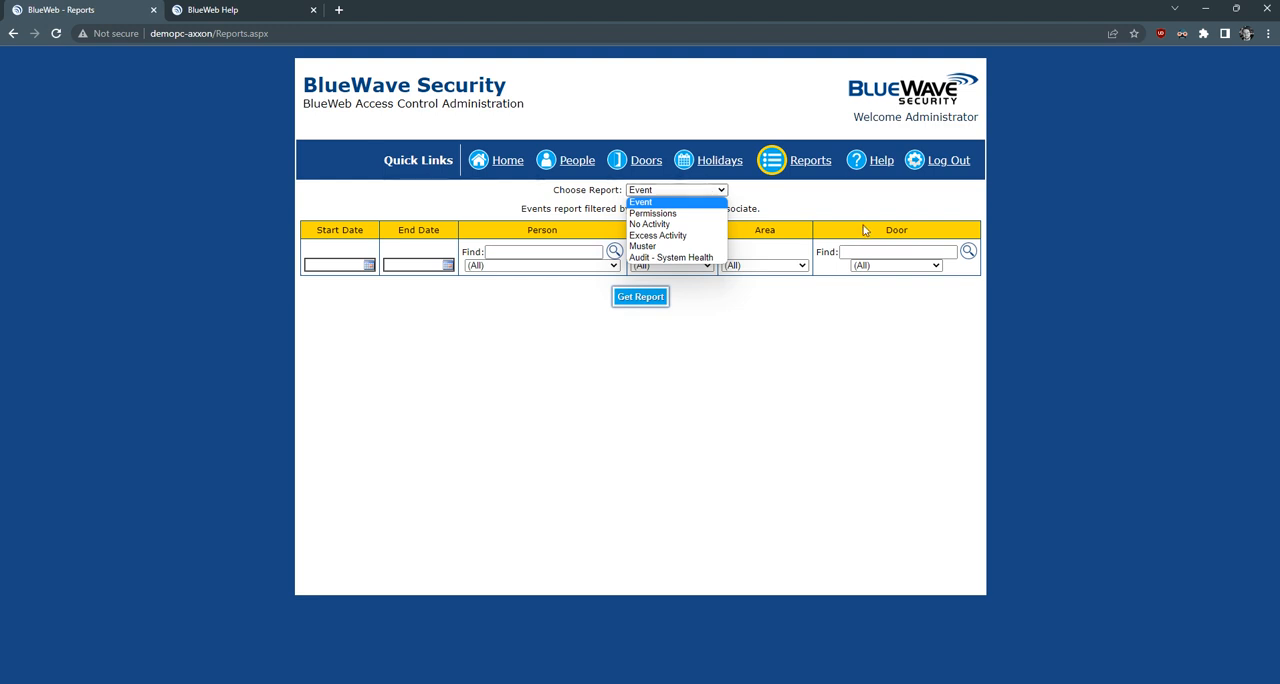
pyautogui.click(872, 346)
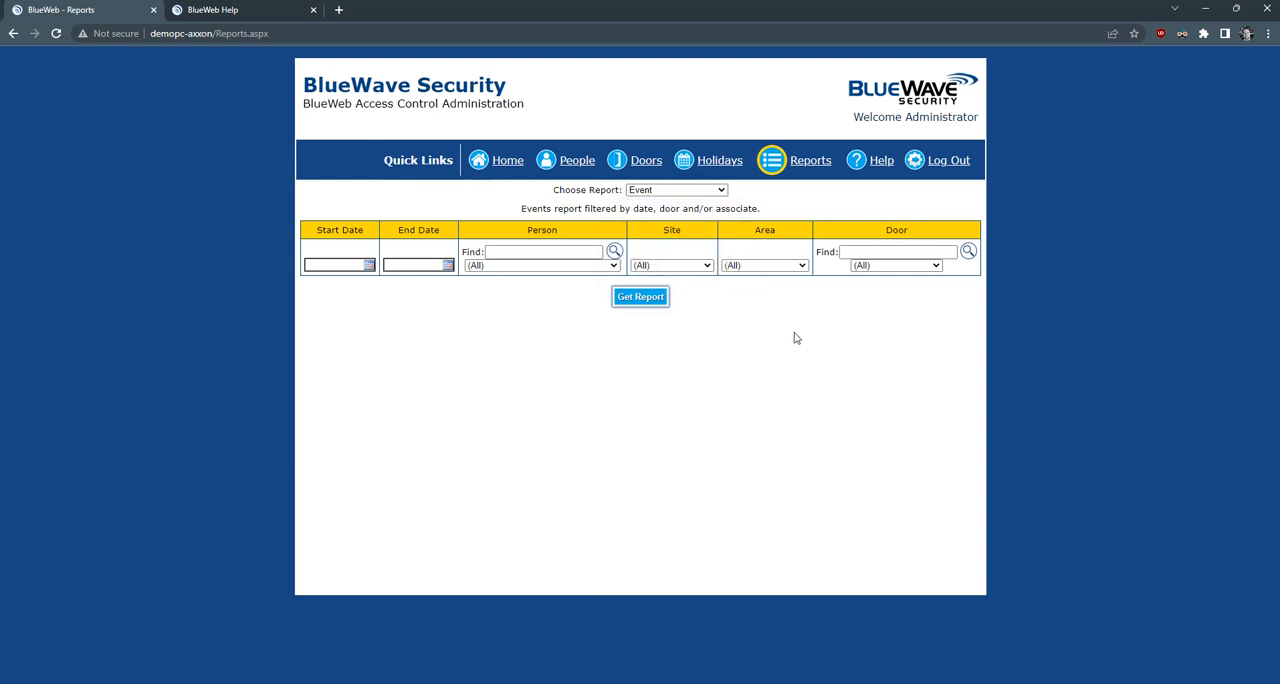
pyautogui.click(369, 265)
pyautogui.click(363, 334)
pyautogui.click(443, 335)
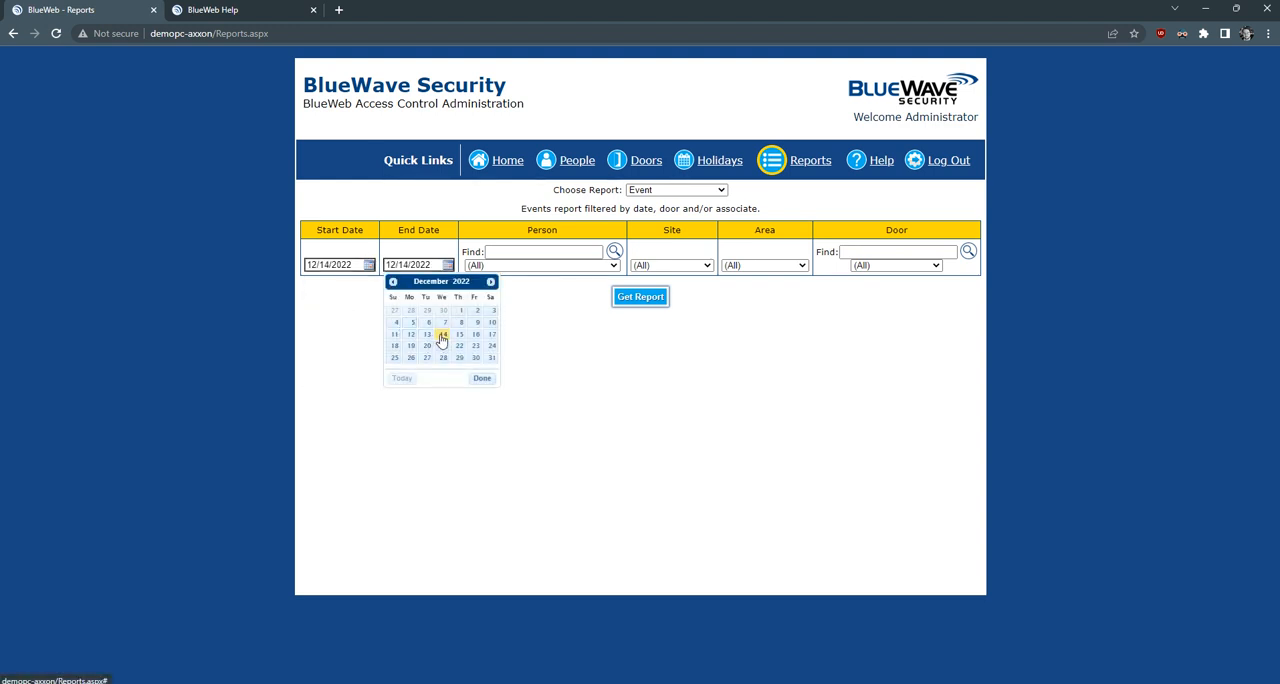
pyautogui.click(912, 266)
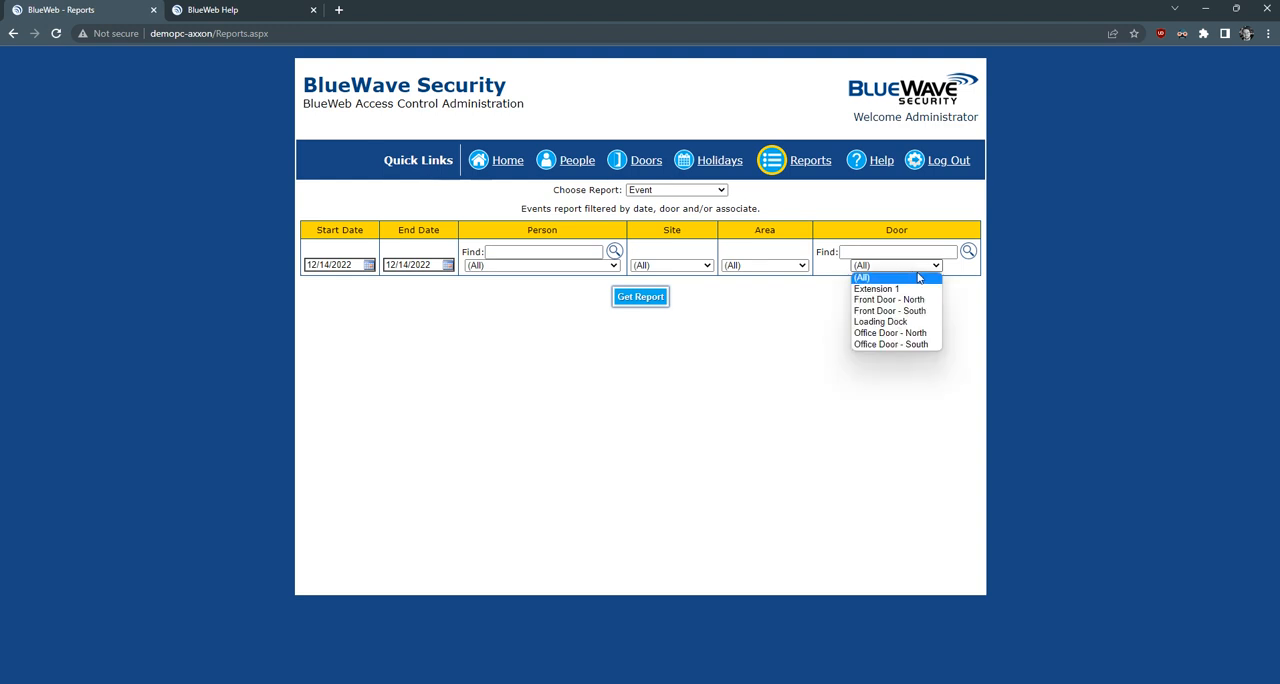
pyautogui.click(903, 344)
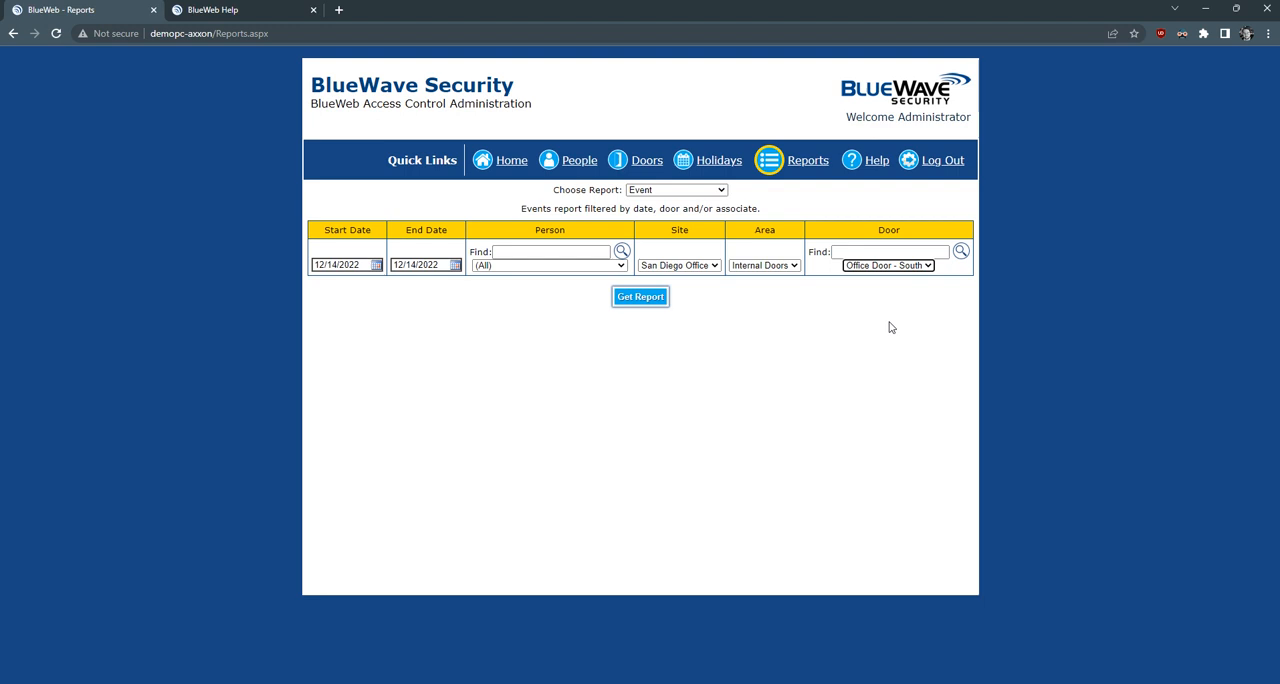
pyautogui.click(641, 298)
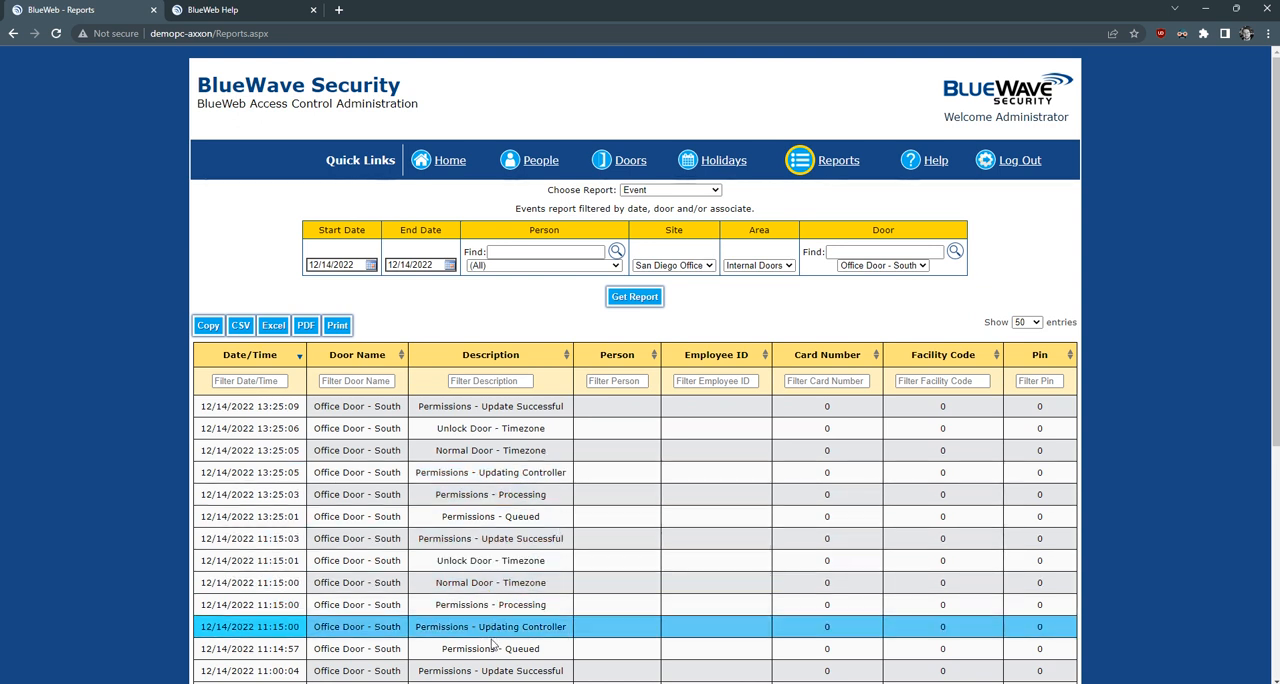
# - Filter the report's event descriptions by "power" and clear the filter again
pyautogui.click(497, 381)
pyautogui.write('power')
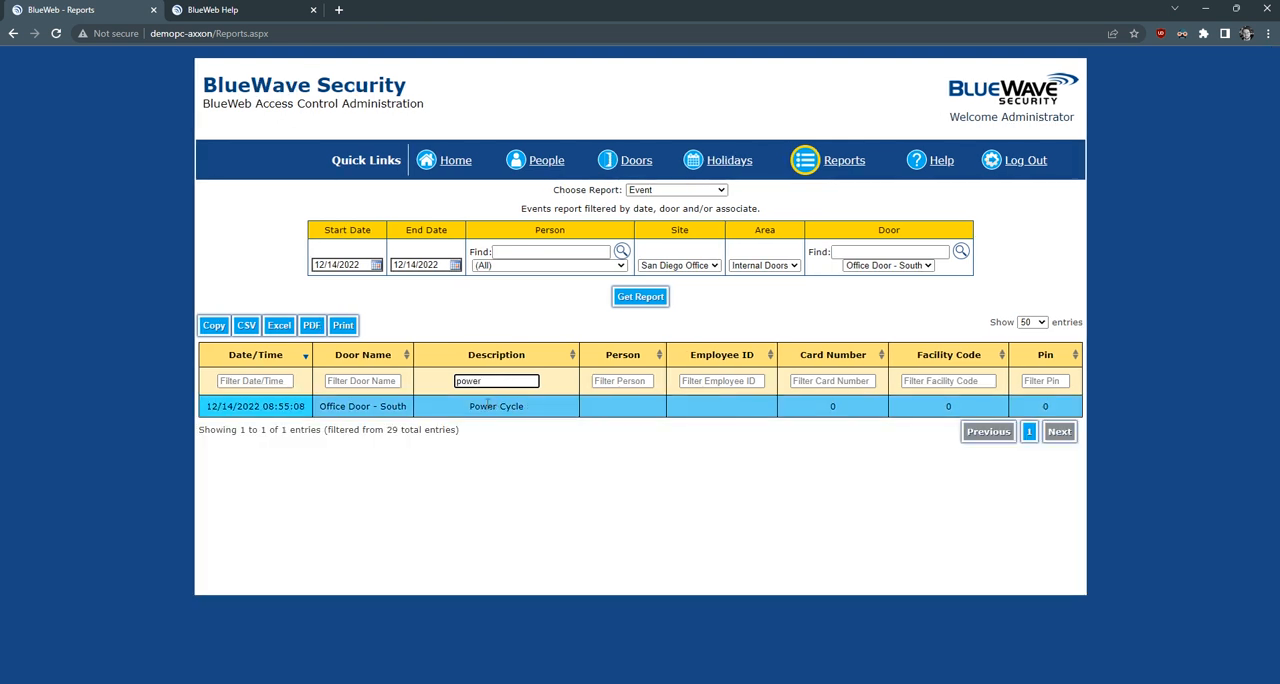
pyautogui.moveTo(495, 381); pyautogui.dragTo(443, 377)
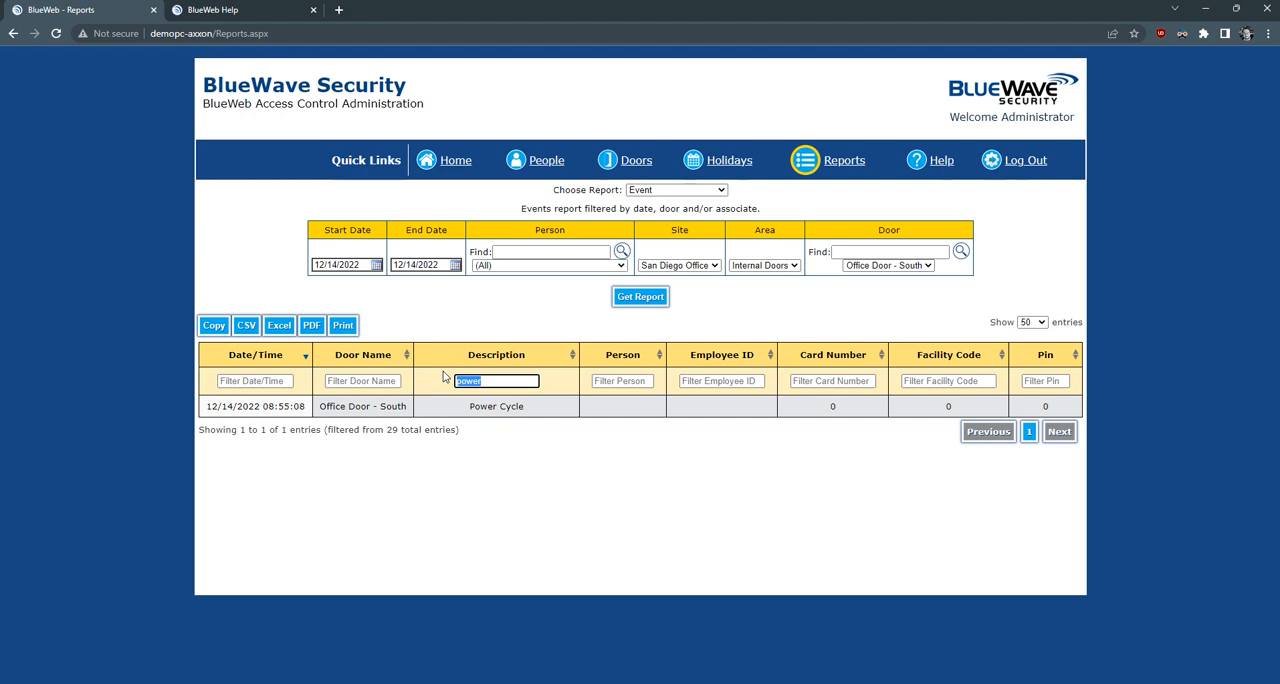
pyautogui.press('BackSpace')
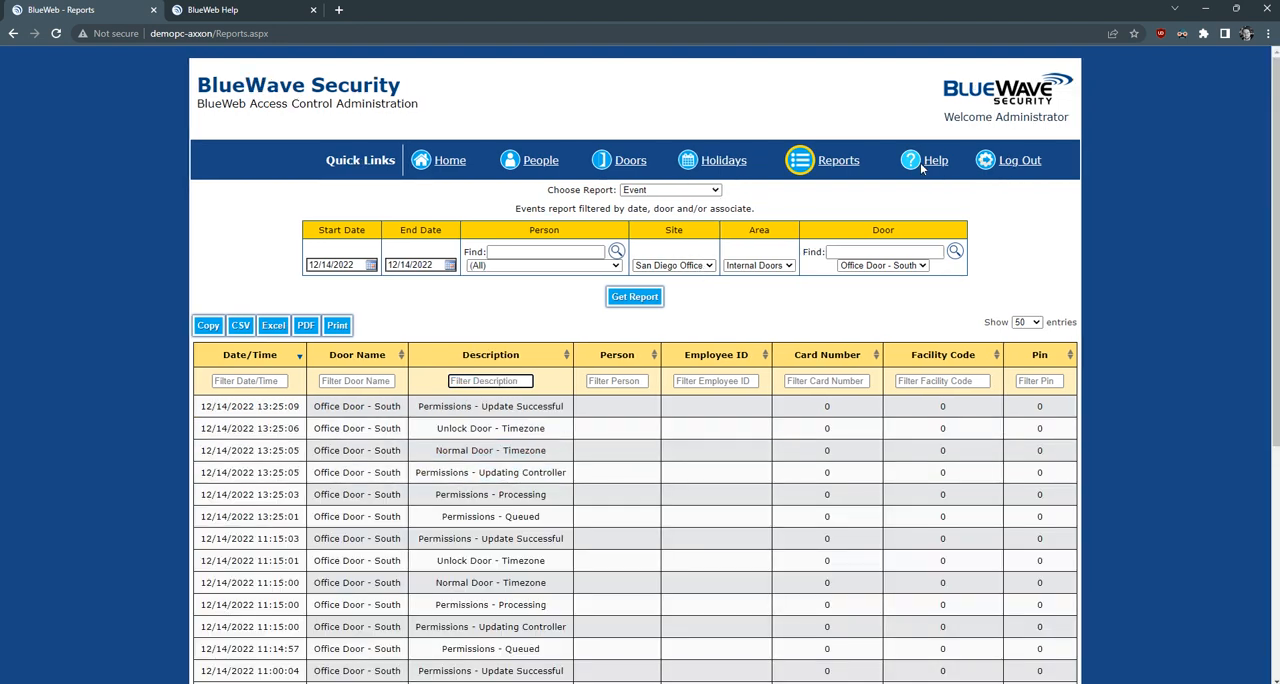
# - Look through the BlueWeb Help page's administrator contact details, frequently asked questions and offline door troubleshooting
pyautogui.click(220, 12)
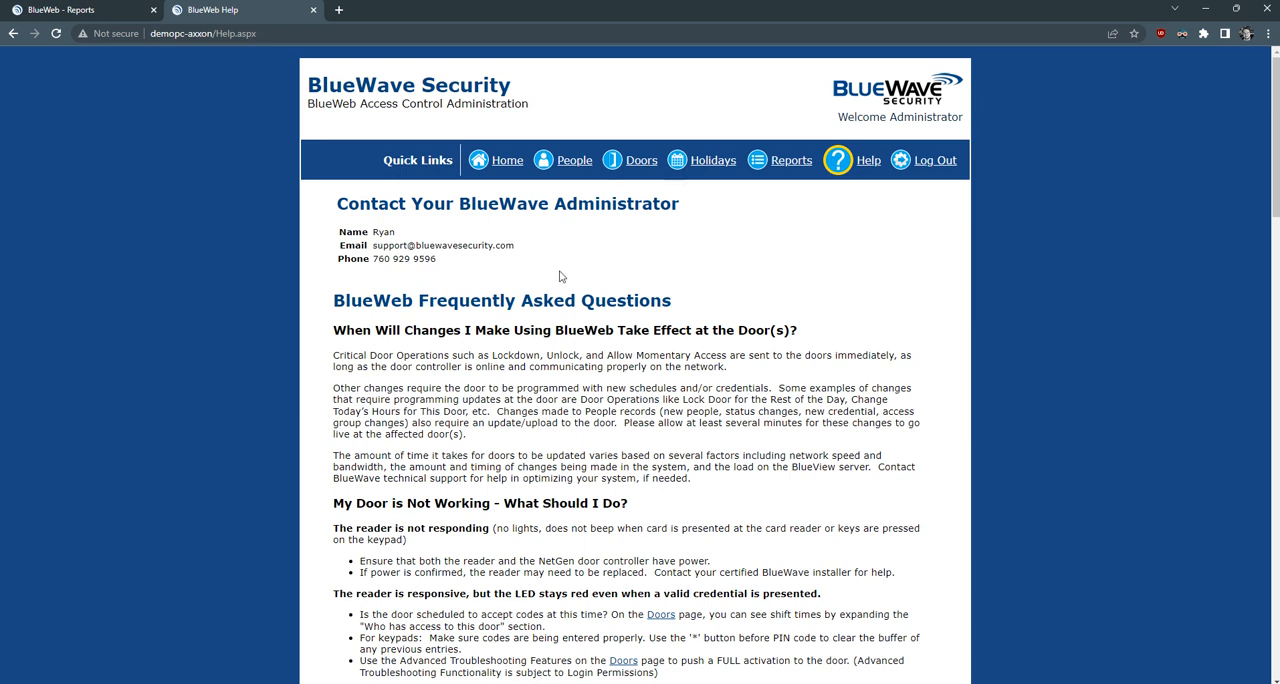
pyautogui.scroll(-15, 429, 289)
pyautogui.scroll(-7, 396, 299)
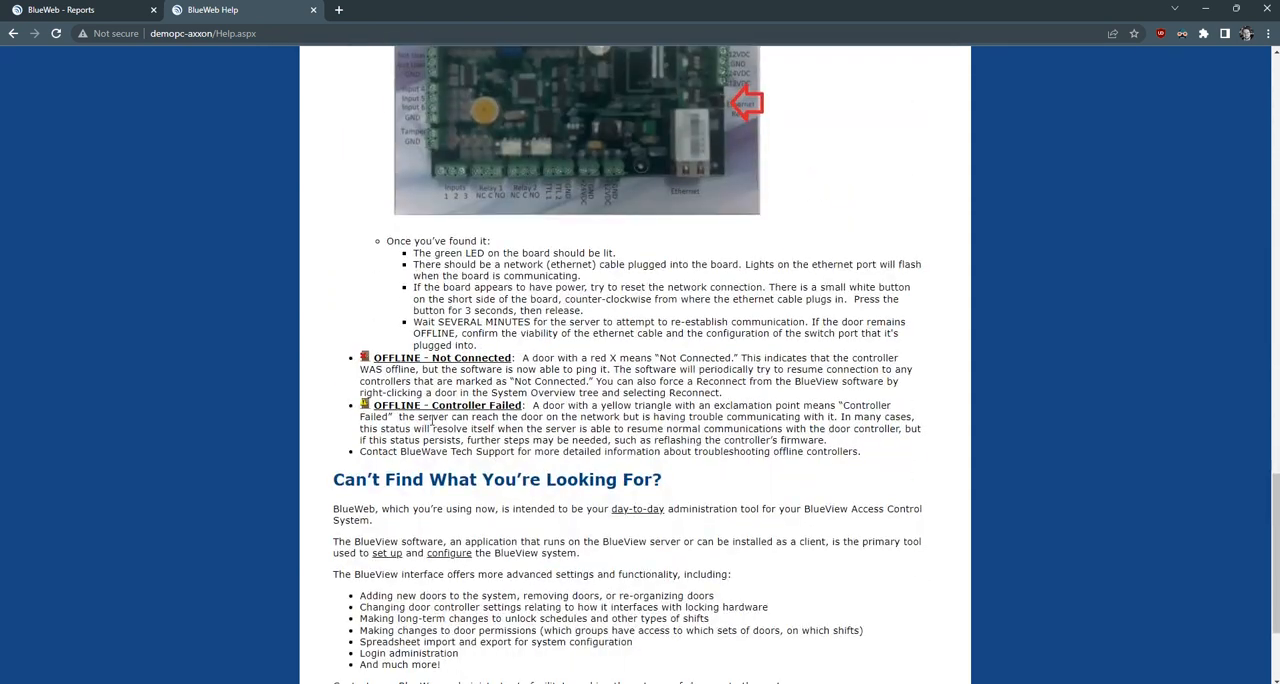